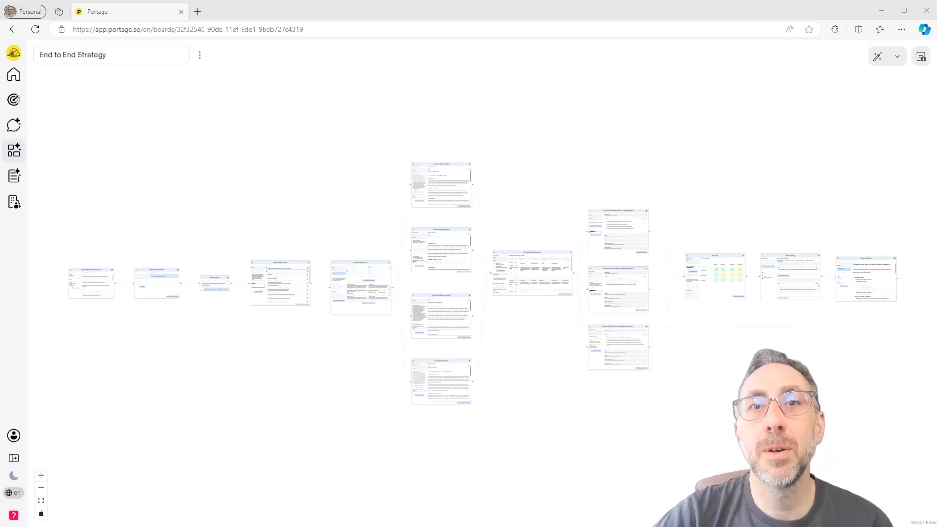
# - Examine the GalaxyCare organisation profile node, reading its key strategic information from strategic goals through cultural factors
pyautogui.moveTo(194, 352); pyautogui.dragTo(584, 302)
pyautogui.scroll(8, 475, 282)
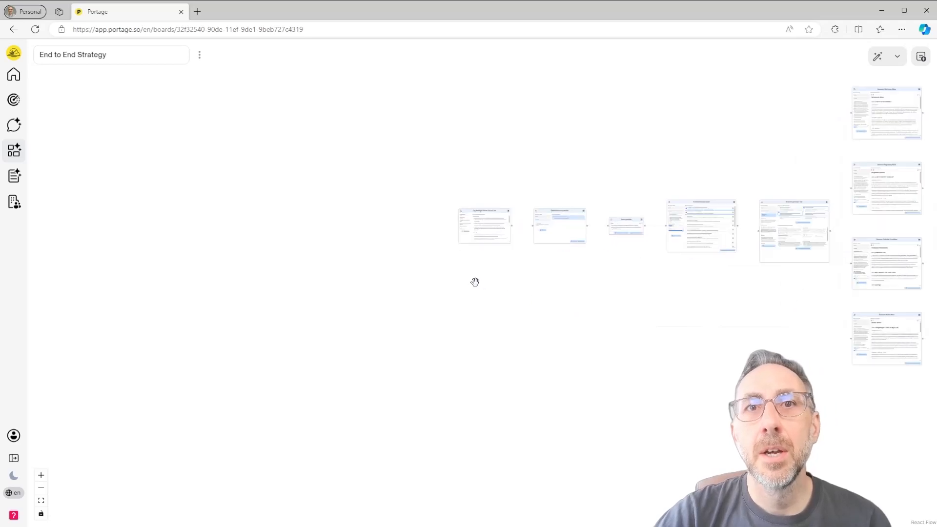
pyautogui.moveTo(550, 236); pyautogui.dragTo(567, 367)
pyautogui.scroll(5, 582, 333)
pyautogui.moveTo(584, 332); pyautogui.dragTo(716, 458)
pyautogui.scroll(2, 649, 342)
pyautogui.scroll(1, 649, 341)
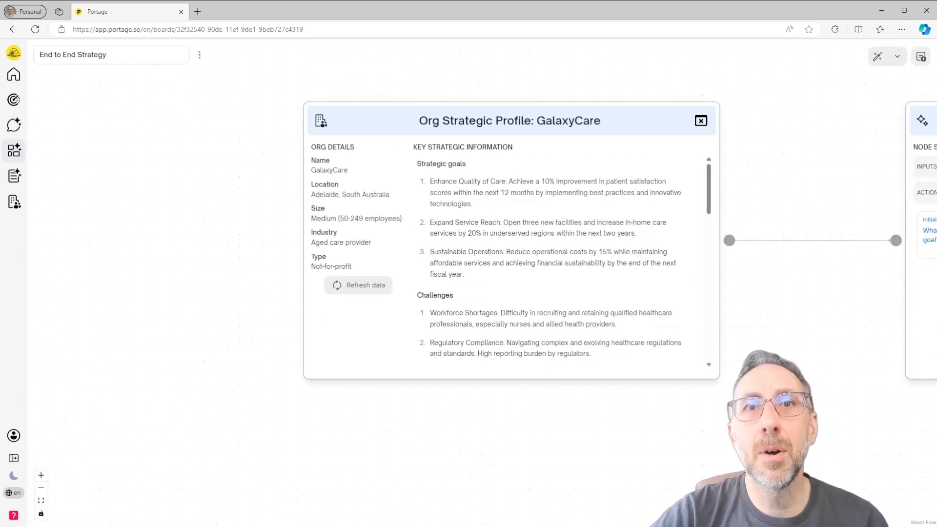
pyautogui.scroll(1, 755, 403)
pyautogui.moveTo(757, 401); pyautogui.dragTo(770, 409)
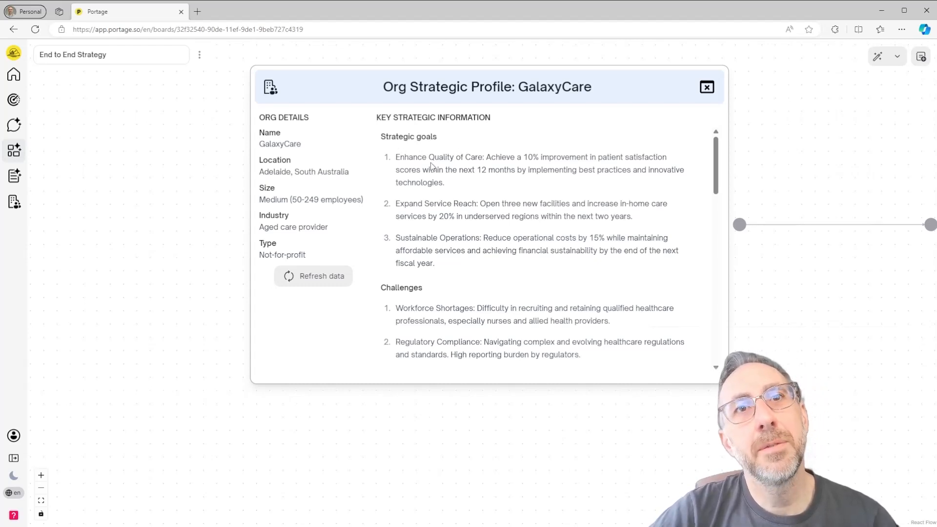
pyautogui.scroll(-3, 483, 195)
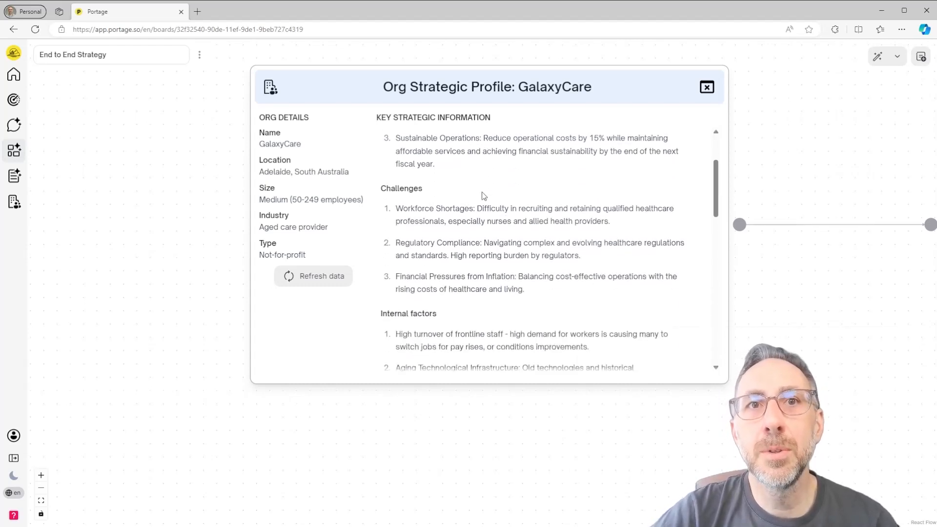
pyautogui.scroll(-4, 523, 193)
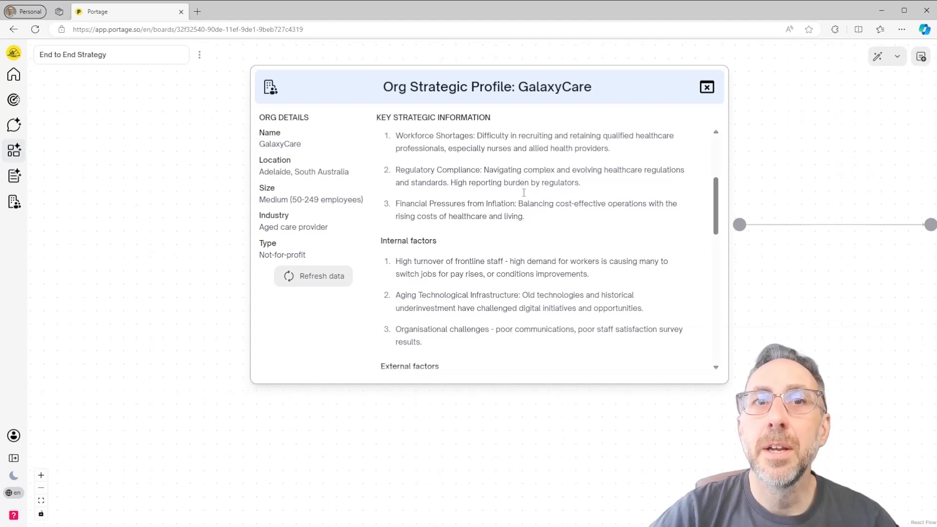
pyautogui.scroll(-1, 524, 196)
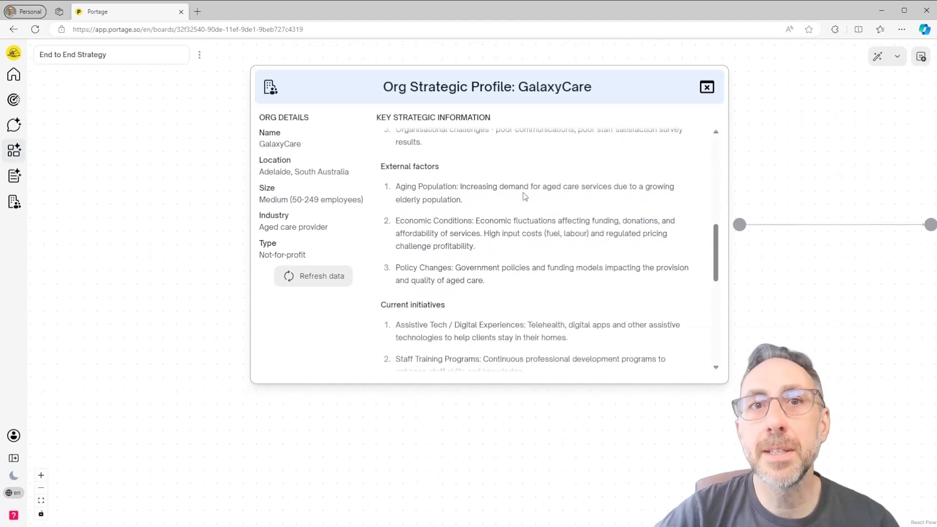
pyautogui.scroll(-3, 524, 196)
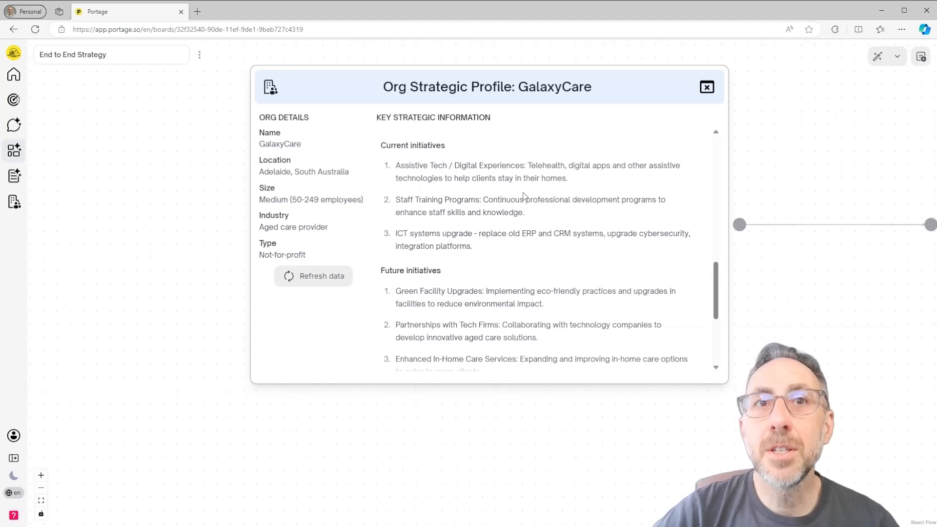
pyautogui.scroll(-4, 523, 196)
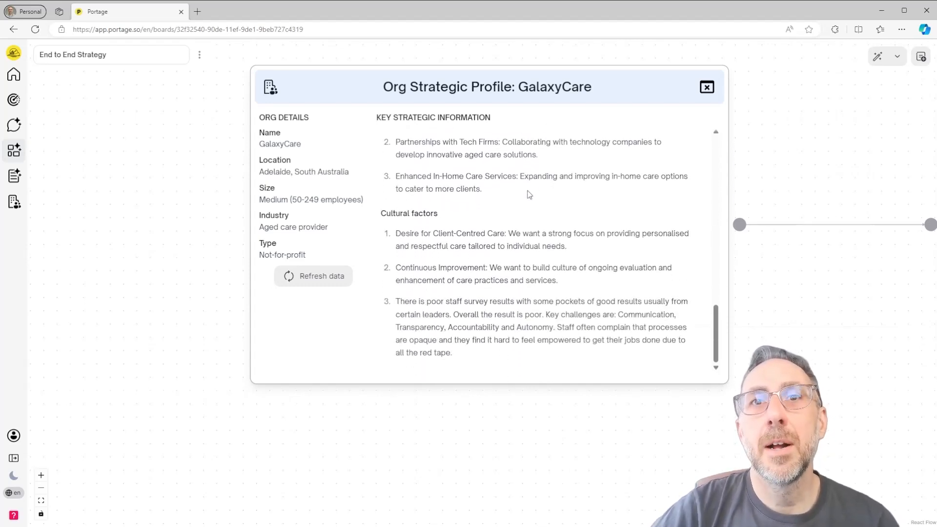
pyautogui.scroll(10, 530, 195)
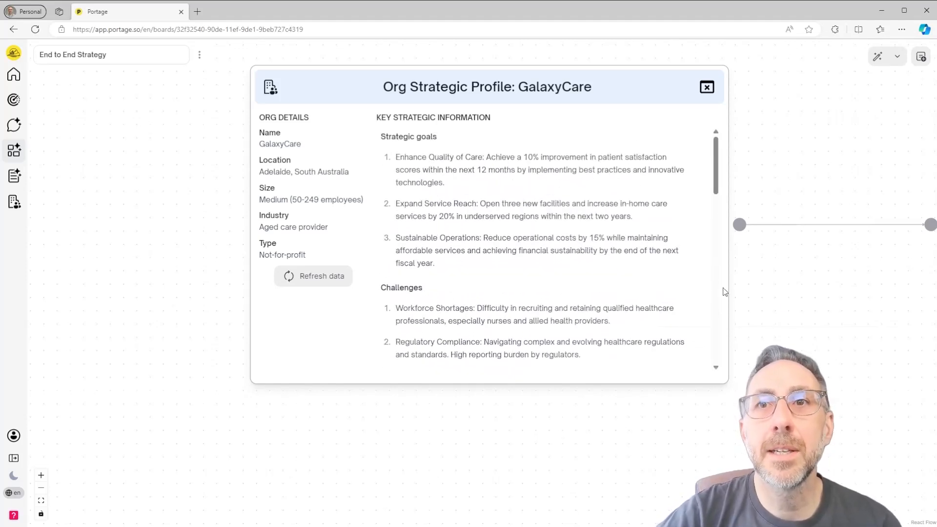
# - Generate focus questions in the Generate focus questions node with the initial question left blank
pyautogui.moveTo(869, 321); pyautogui.dragTo(266, 310)
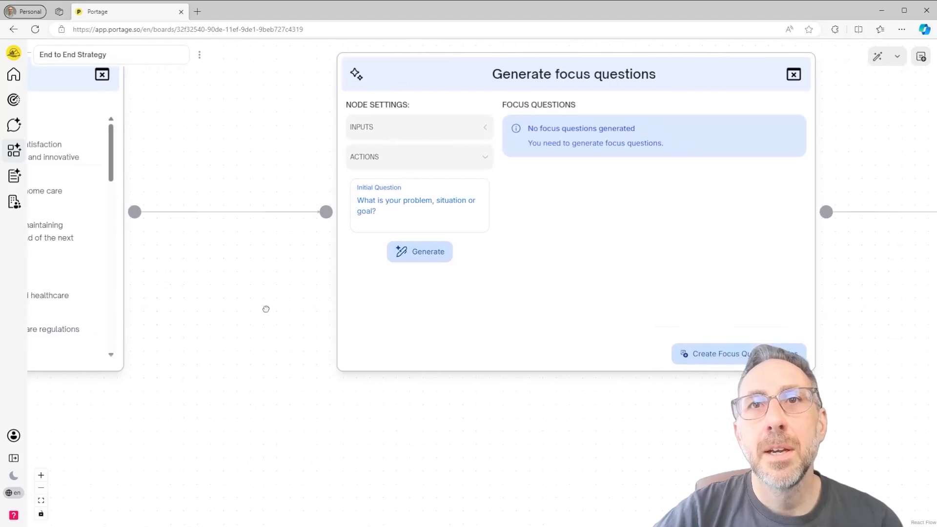
pyautogui.moveTo(556, 421); pyautogui.dragTo(537, 446)
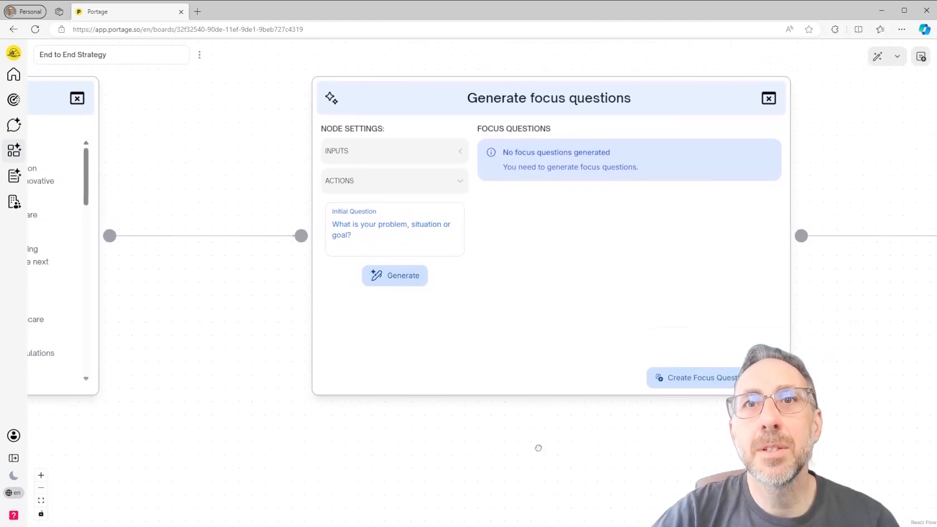
pyautogui.click(394, 275)
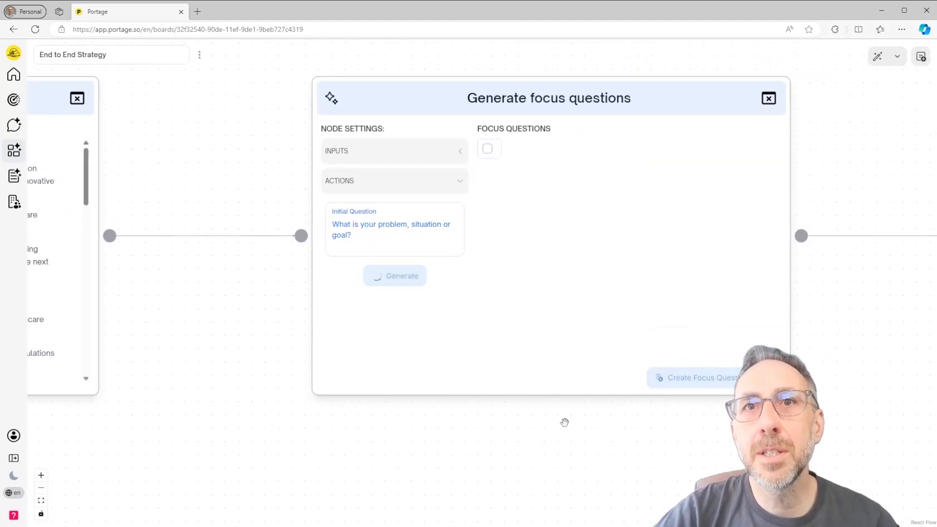
pyautogui.moveTo(575, 435); pyautogui.dragTo(553, 463)
pyautogui.scroll(1, 566, 445)
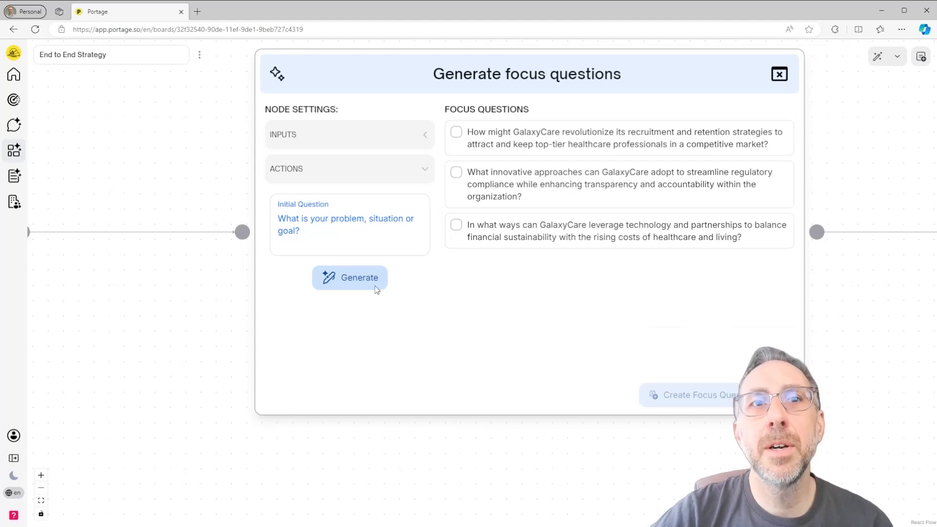
# - Enter "technology disruption" as the initial question and generate a new set of focus questions
pyautogui.click(340, 224)
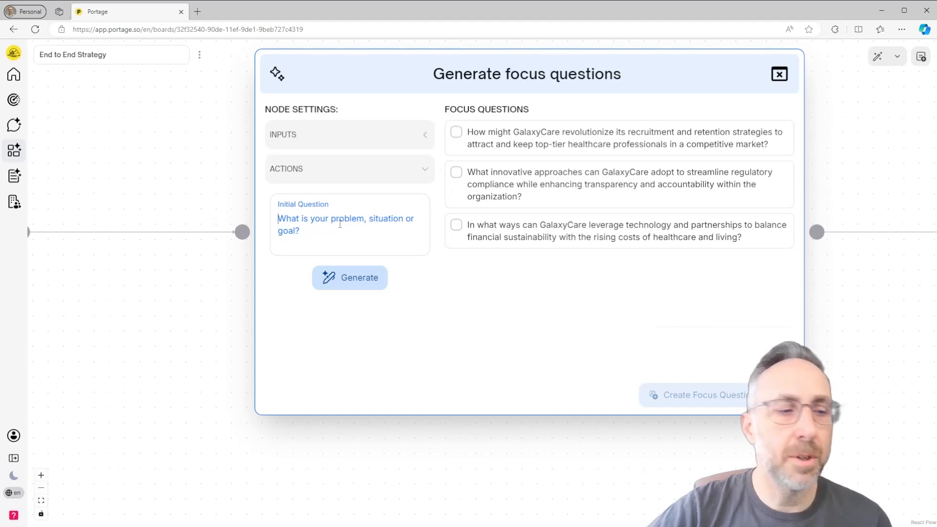
pyautogui.write('techno')
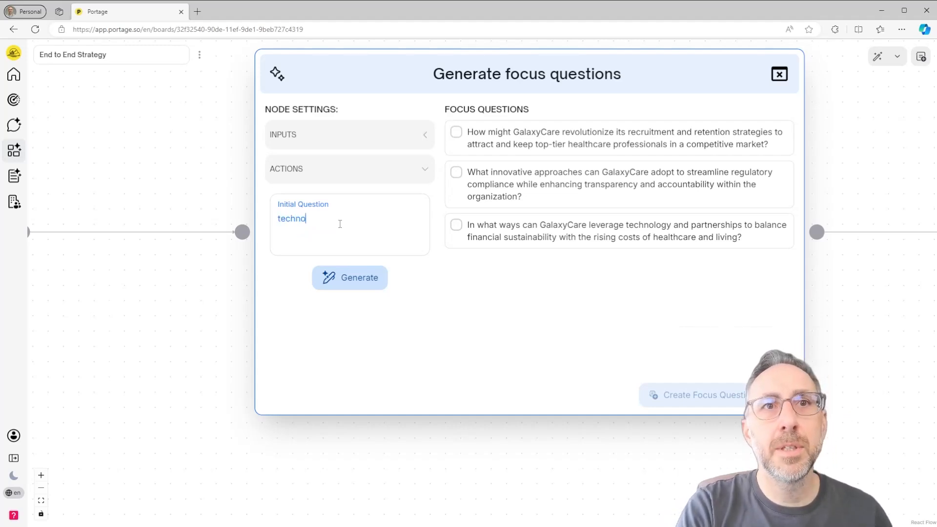
pyautogui.write('logy disrupti')
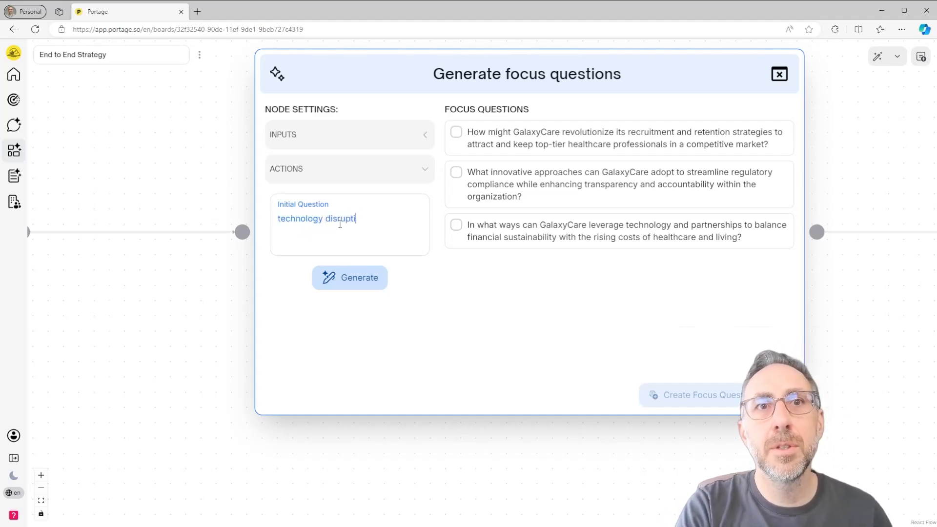
pyautogui.write('on')
pyautogui.click(370, 277)
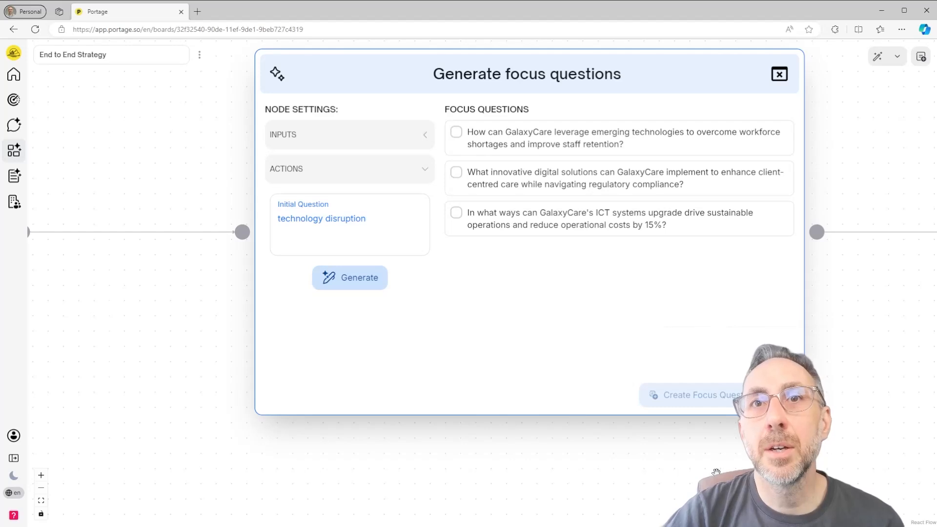
# - Examine the Focus question node that follows the Generate focus questions node on the board
pyautogui.moveTo(857, 463); pyautogui.dragTo(522, 457)
pyautogui.moveTo(807, 365); pyautogui.dragTo(464, 346)
pyautogui.scroll(1, 512, 338)
pyautogui.moveTo(575, 338); pyautogui.dragTo(510, 367)
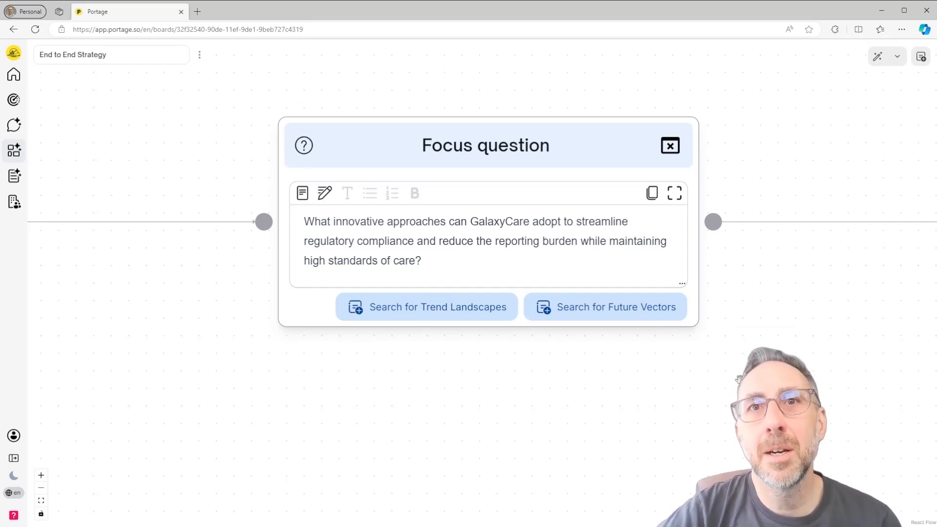
# - Review the Trend landscape search results, reading the details of Innovation Hubs and Regulatory Sandboxes and of Evolving Regulatory Frameworks
pyautogui.moveTo(738, 378); pyautogui.dragTo(142, 360)
pyautogui.scroll(-1, 115, 364)
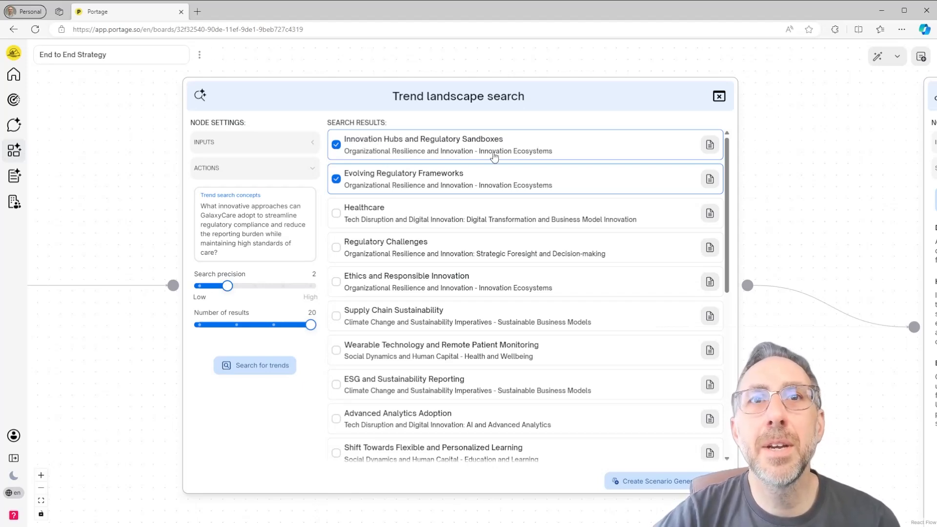
pyautogui.click(710, 147)
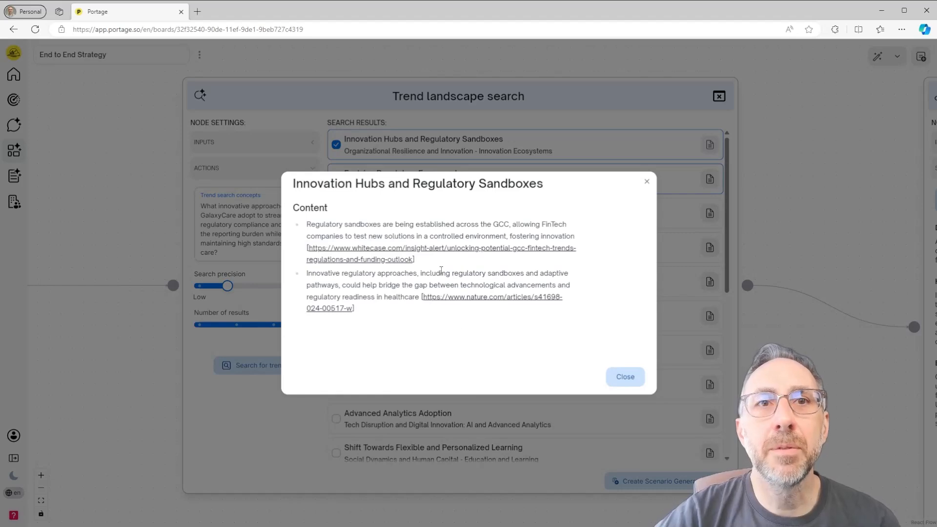
pyautogui.click(624, 382)
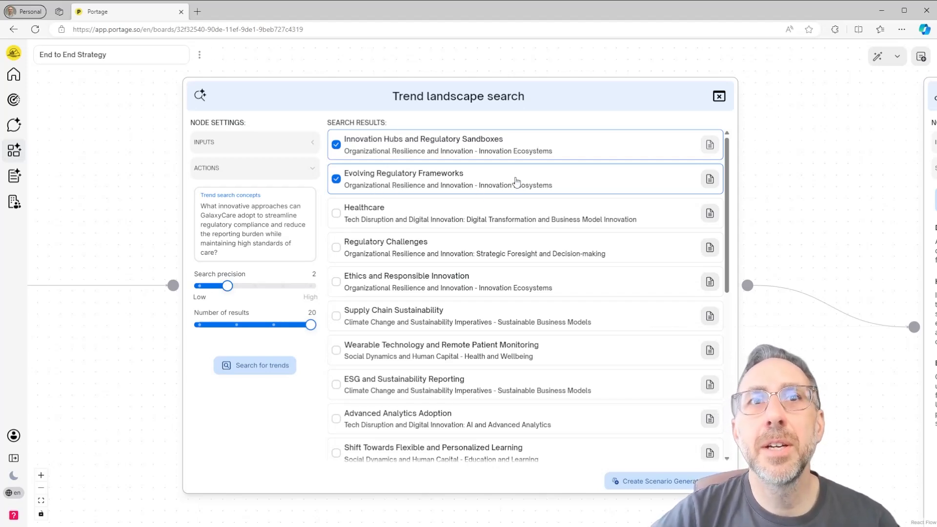
pyautogui.click(710, 179)
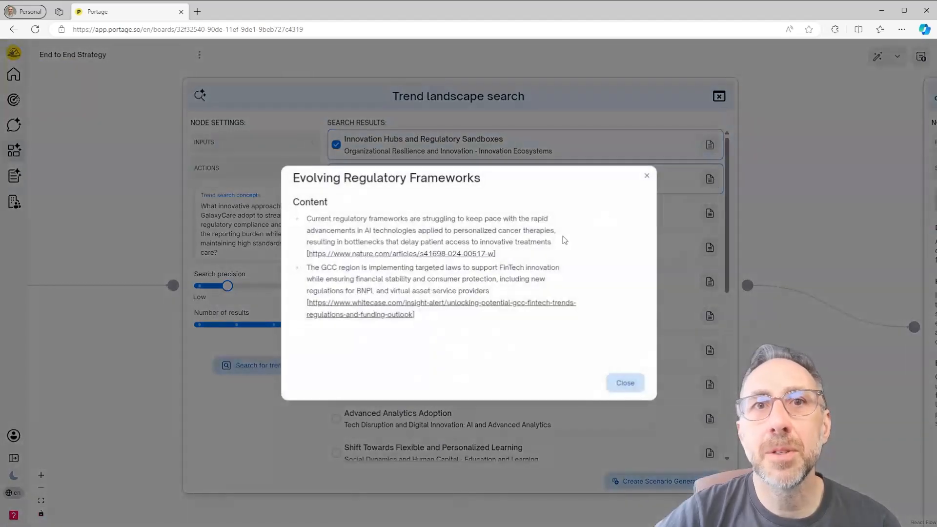
pyautogui.click(635, 385)
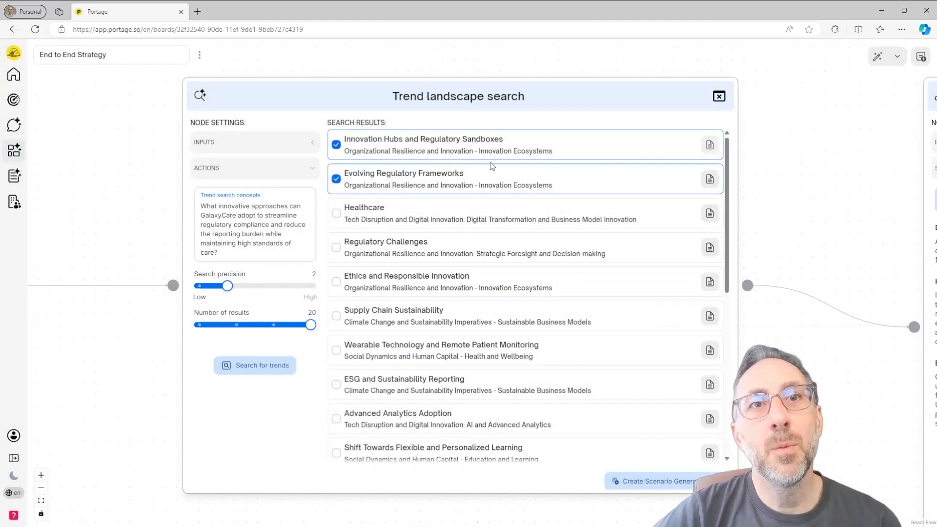
pyautogui.scroll(-7, 548, 269)
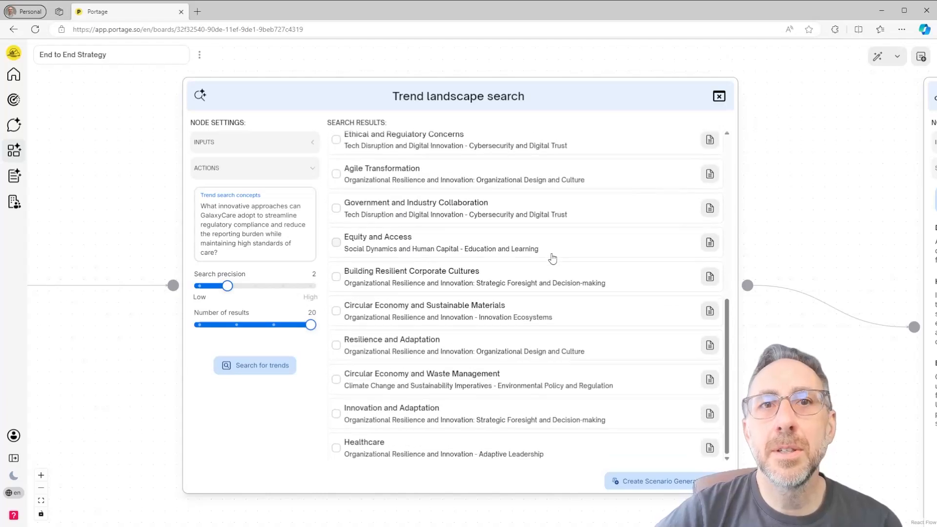
pyautogui.scroll(7, 553, 253)
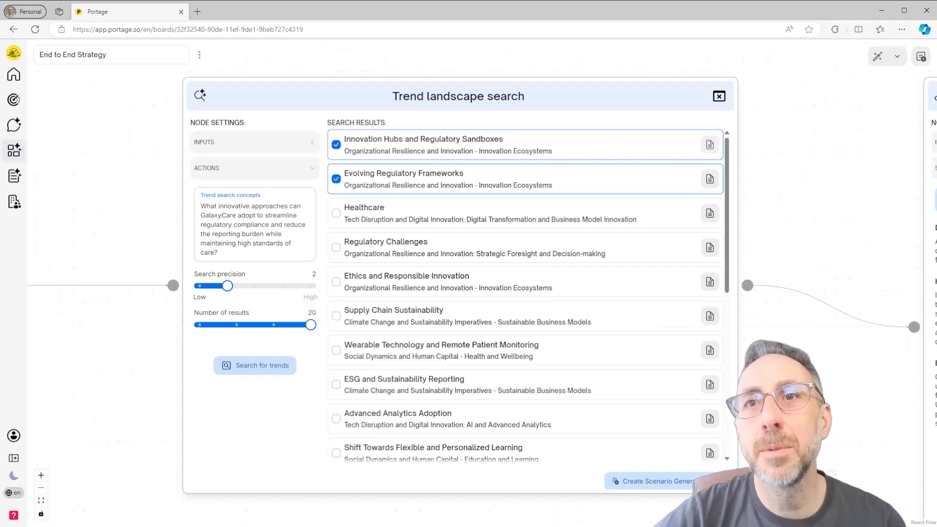
# - Examine the key uncertainties and the generated scenario summaries in the 2x2 Scenario generator node
pyautogui.moveTo(832, 420); pyautogui.dragTo(184, 358)
pyautogui.scroll(-1, 180, 372)
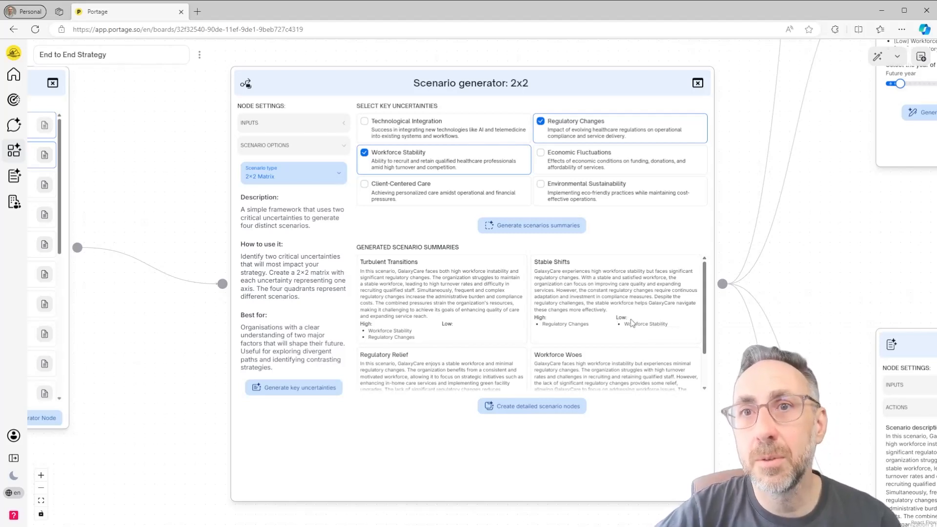
pyautogui.scroll(-2, 633, 325)
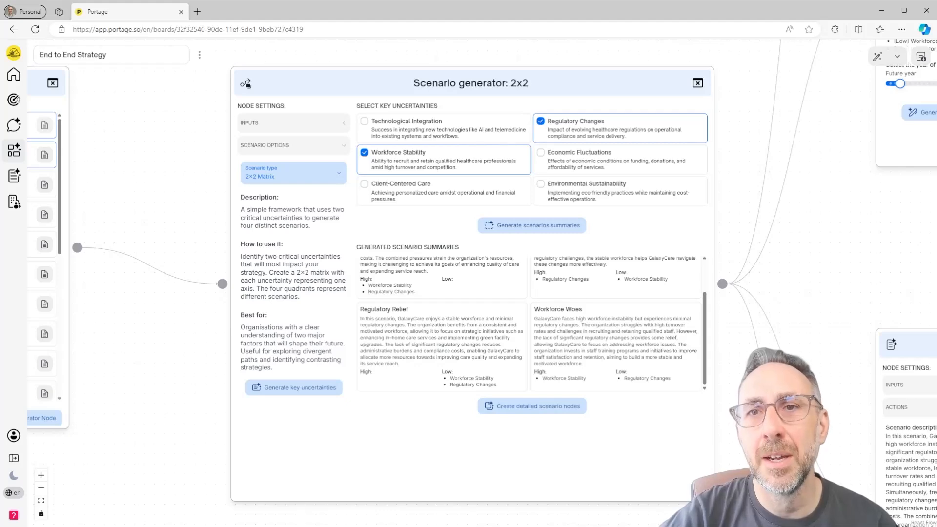
# - Read the full generated story in the Workforce Woes scenario node, from the setting through to the conclusion
pyautogui.moveTo(741, 400); pyautogui.dragTo(525, 430)
pyautogui.moveTo(728, 301); pyautogui.dragTo(479, 451)
pyautogui.scroll(-4, 584, 403)
pyautogui.moveTo(639, 397); pyautogui.dragTo(568, 487)
pyautogui.moveTo(592, 178); pyautogui.dragTo(593, 308)
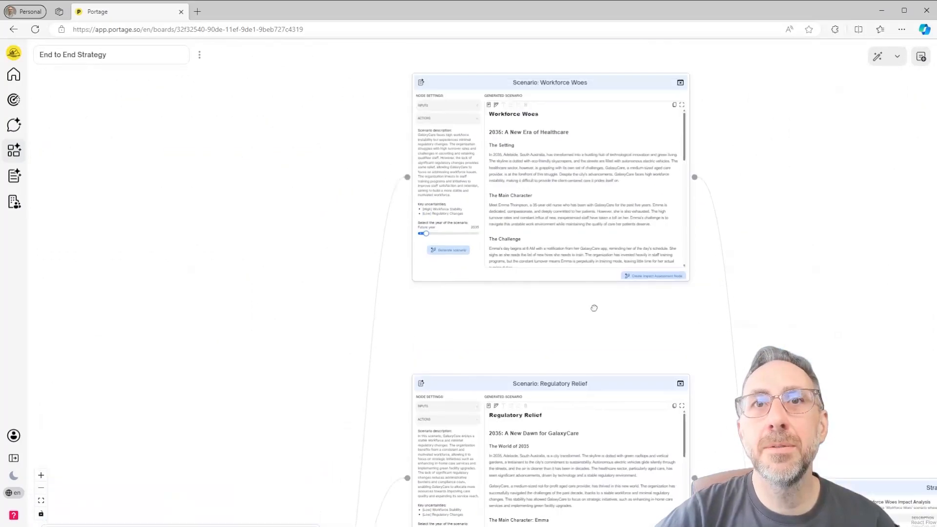
pyautogui.scroll(3, 591, 349)
pyautogui.moveTo(592, 350); pyautogui.dragTo(552, 441)
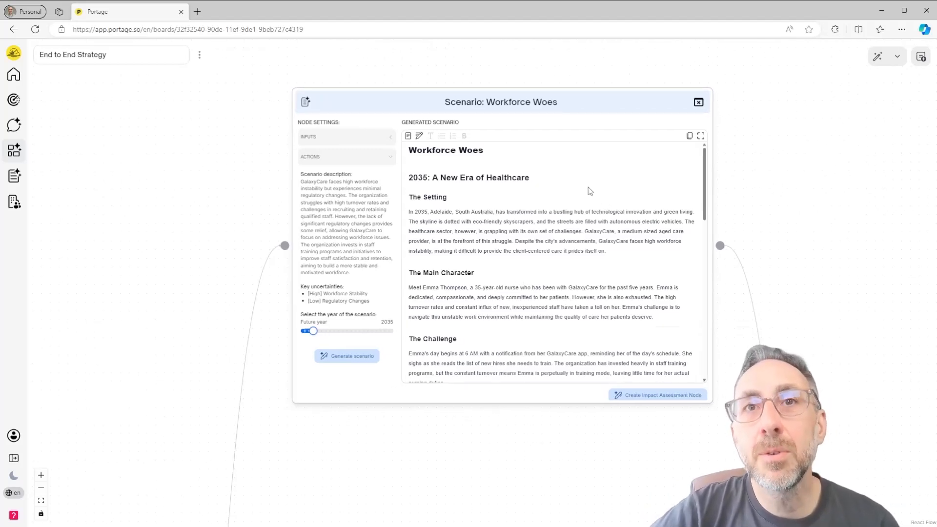
pyautogui.scroll(-3, 589, 191)
pyautogui.scroll(3, 590, 191)
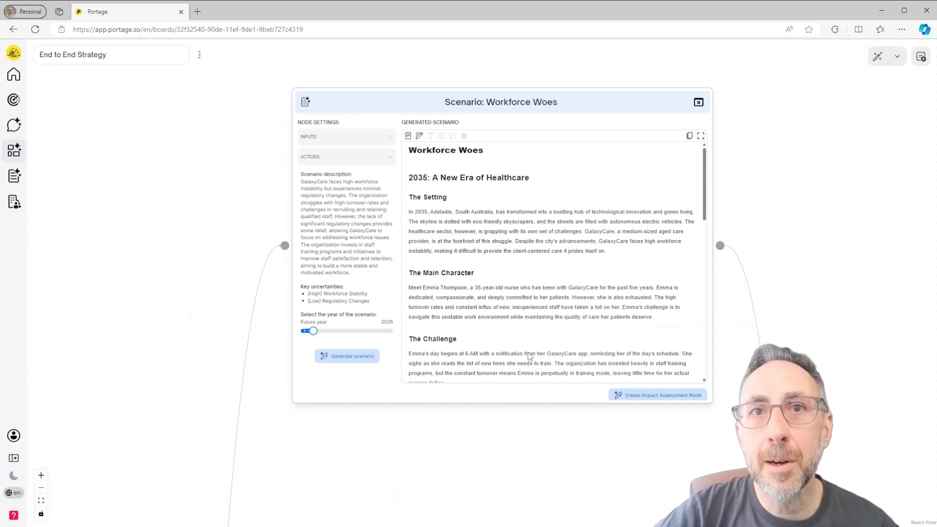
pyautogui.scroll(-1, 555, 203)
pyautogui.scroll(-2, 552, 196)
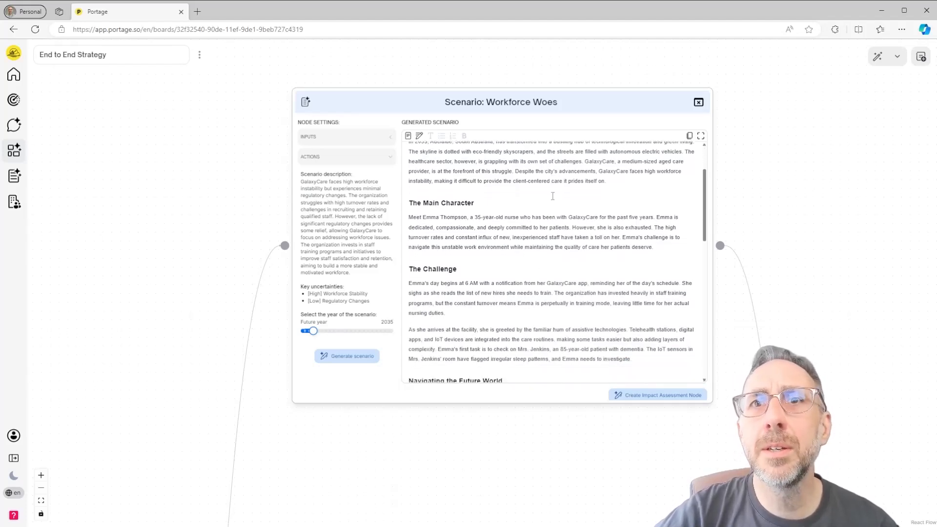
pyautogui.scroll(-1, 553, 198)
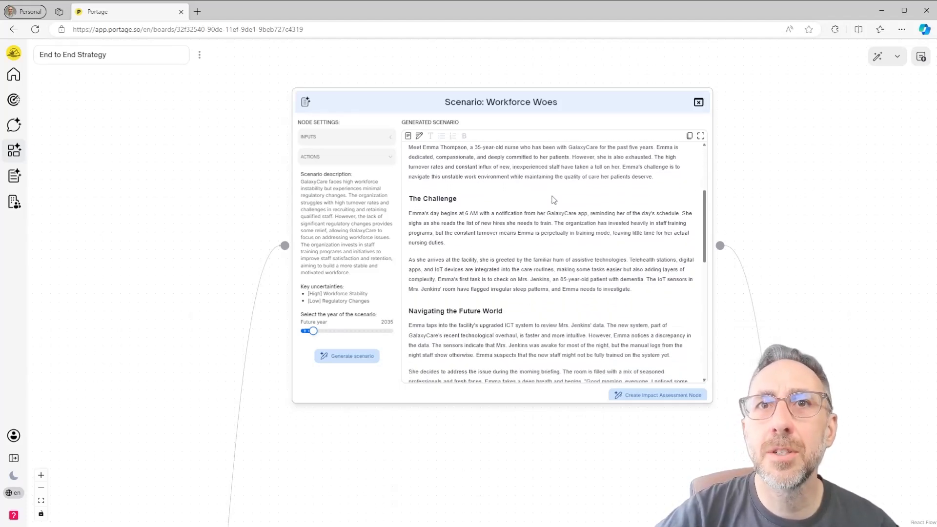
pyautogui.scroll(-5, 554, 199)
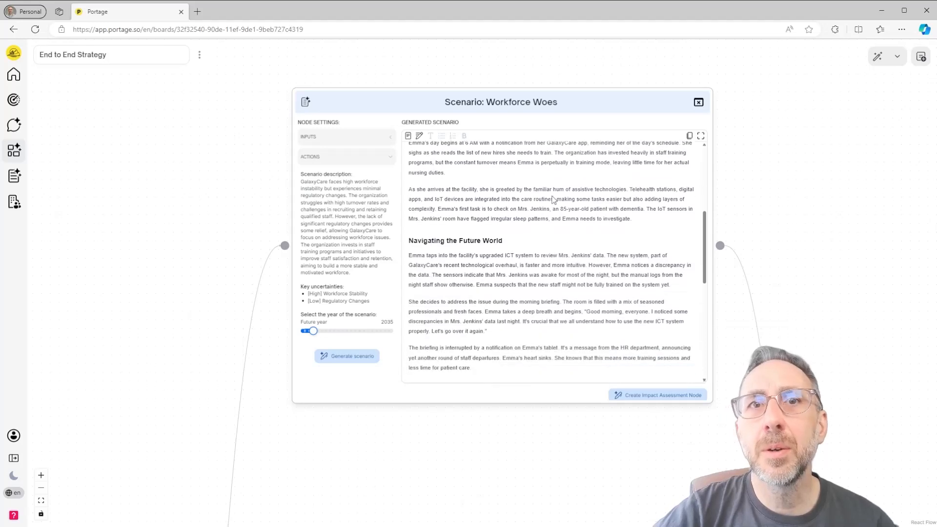
pyautogui.scroll(-4, 553, 197)
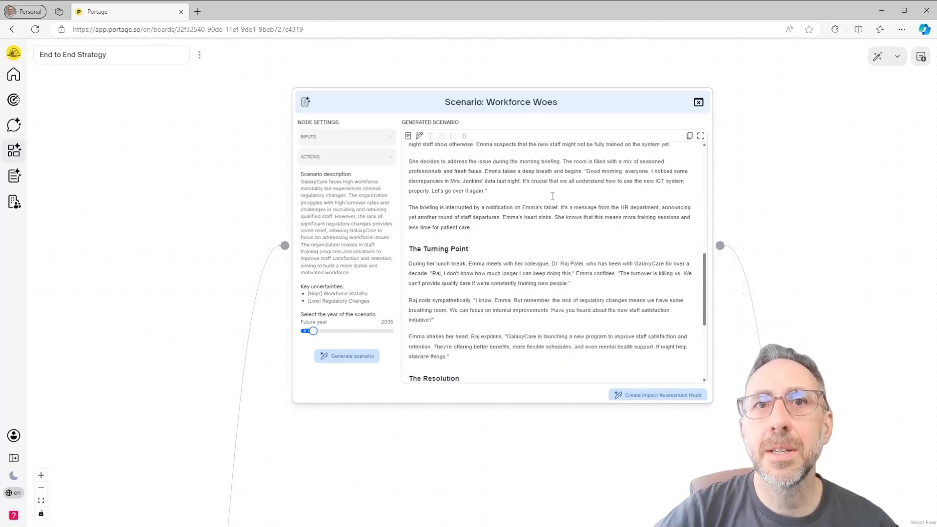
pyautogui.scroll(-2, 553, 196)
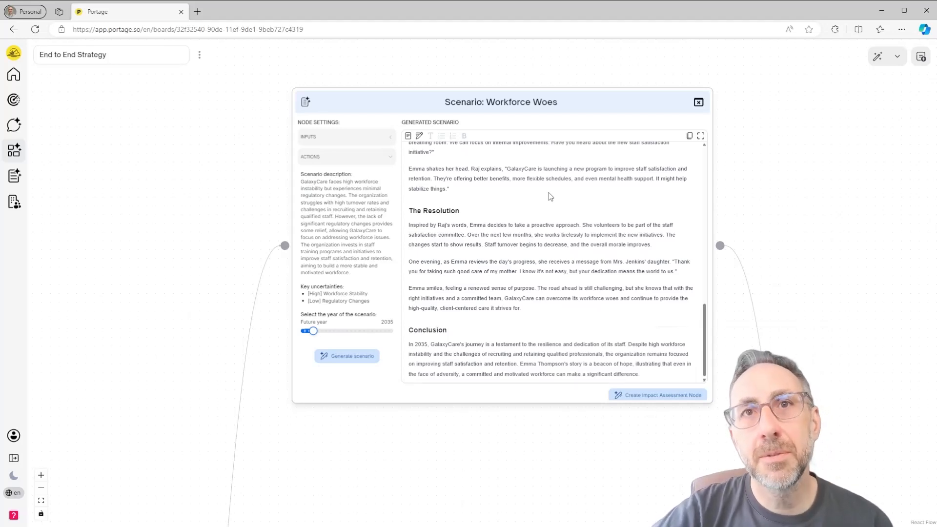
# - Return to the start of the Workforce Woes story and look over the other scenario nodes, including Regulatory Relief
pyautogui.scroll(10, 553, 198)
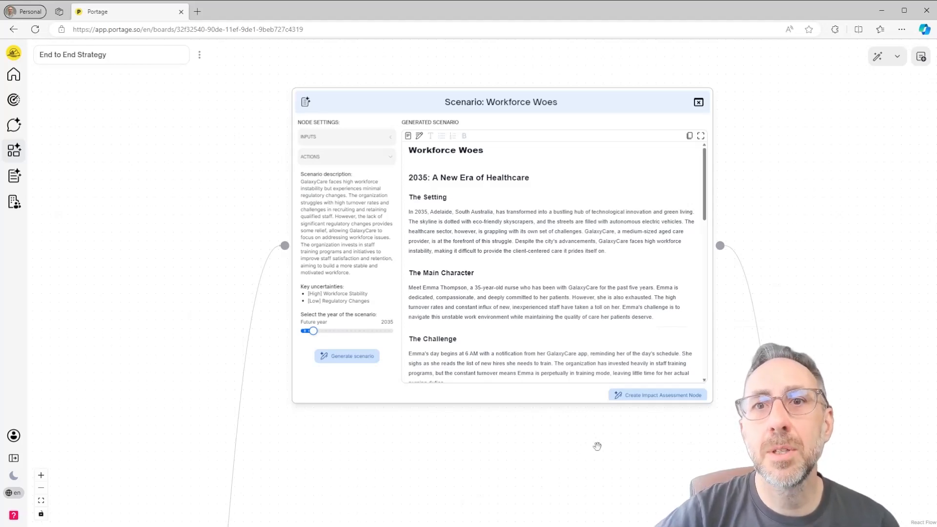
pyautogui.scroll(-4, 696, 428)
pyautogui.scroll(-5, 695, 428)
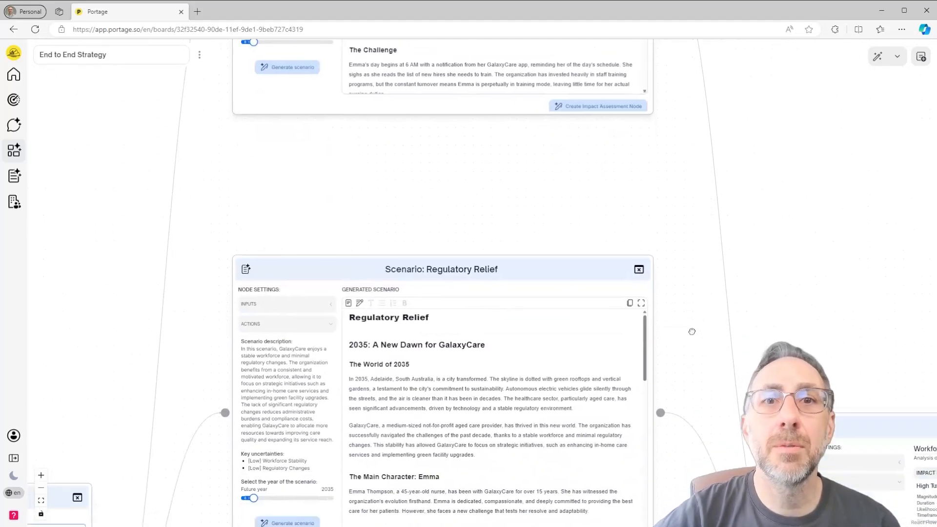
pyautogui.scroll(-10, 680, 434)
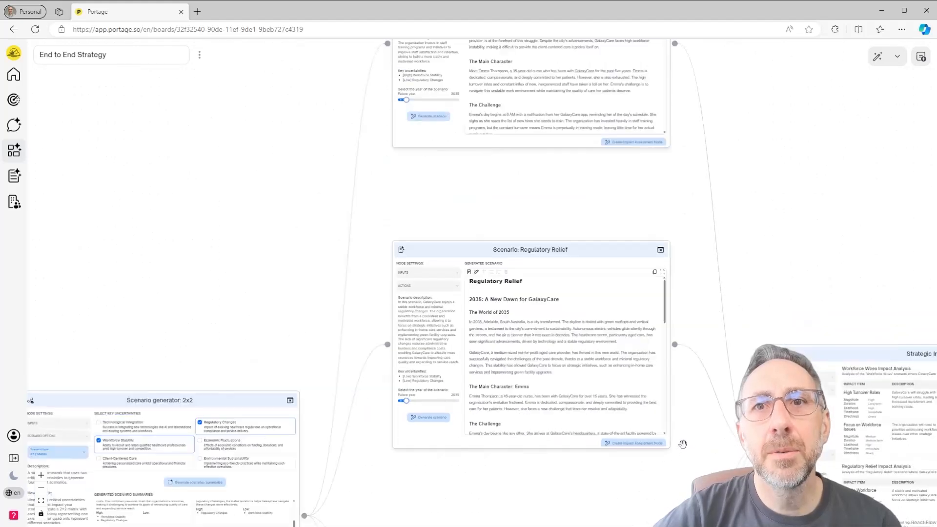
pyautogui.scroll(-1, 633, 347)
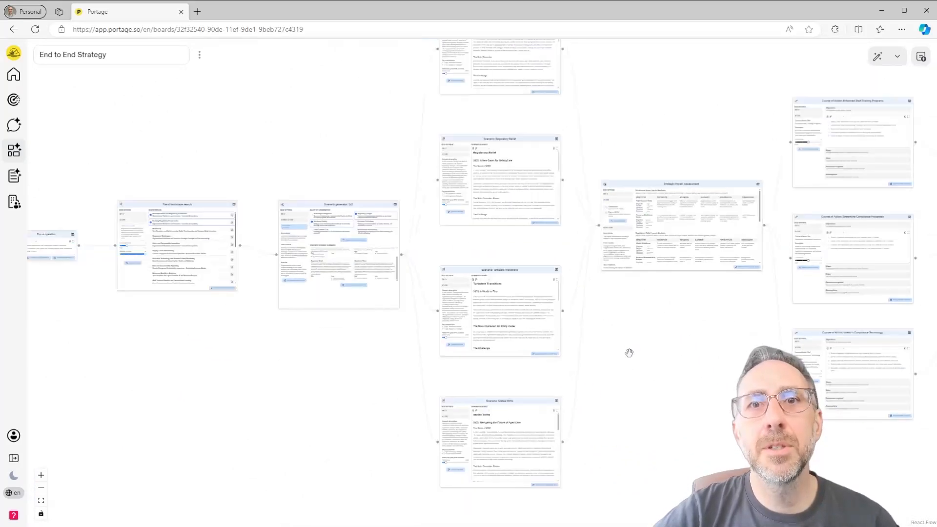
# - Review the Strategic Impact Assessment node's impact analyses for Workforce Woes, Regulatory Relief and Turbulent Transitions
pyautogui.moveTo(630, 353); pyautogui.dragTo(600, 427)
pyautogui.scroll(8, 600, 428)
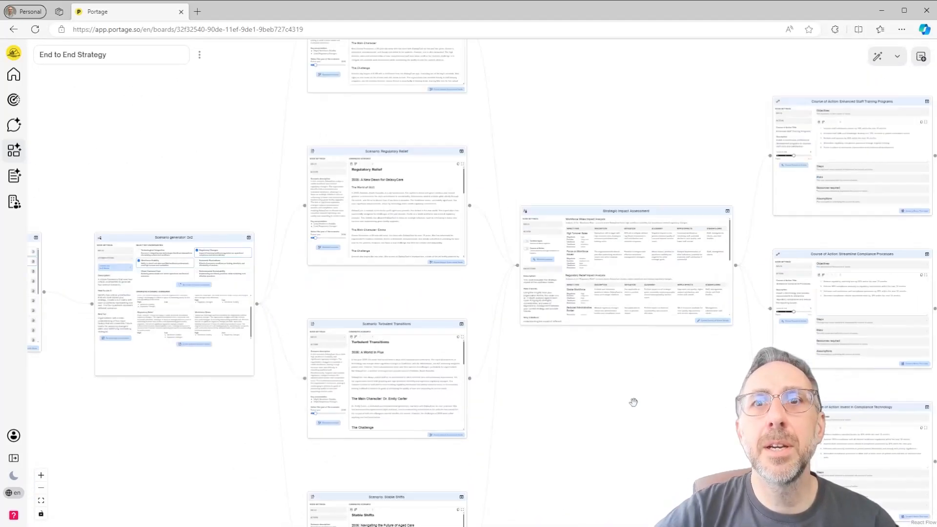
pyautogui.moveTo(533, 402); pyautogui.dragTo(488, 484)
pyautogui.moveTo(585, 469); pyautogui.dragTo(567, 478)
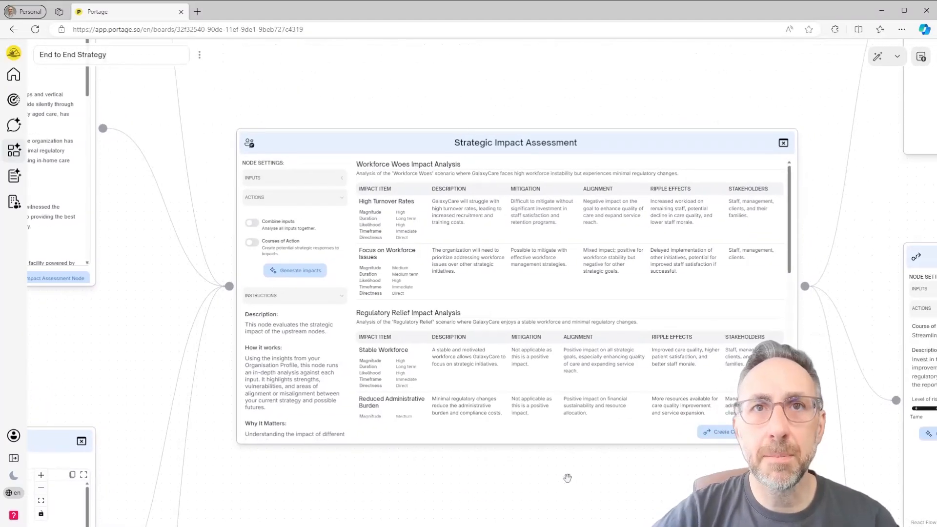
pyautogui.moveTo(361, 163); pyautogui.dragTo(428, 165)
pyautogui.moveTo(364, 312); pyautogui.dragTo(396, 313)
pyautogui.click(450, 313)
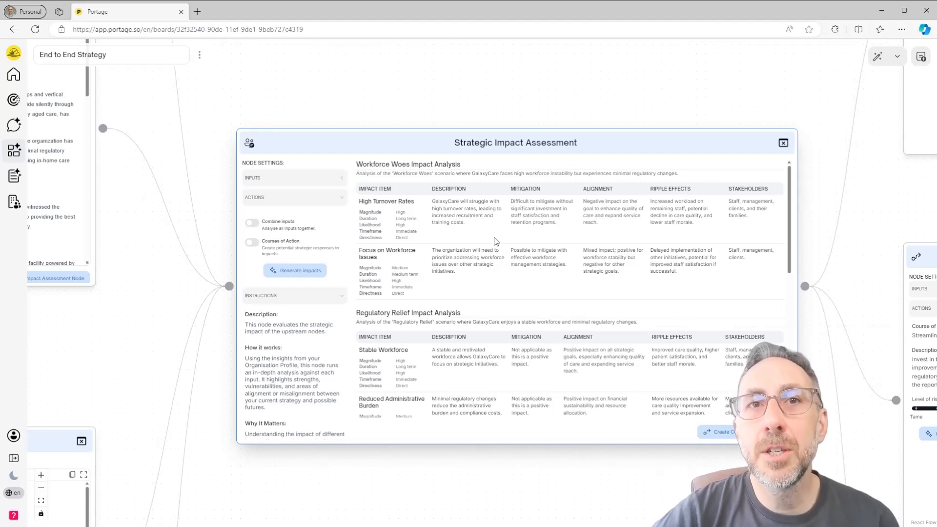
pyautogui.scroll(-3, 493, 239)
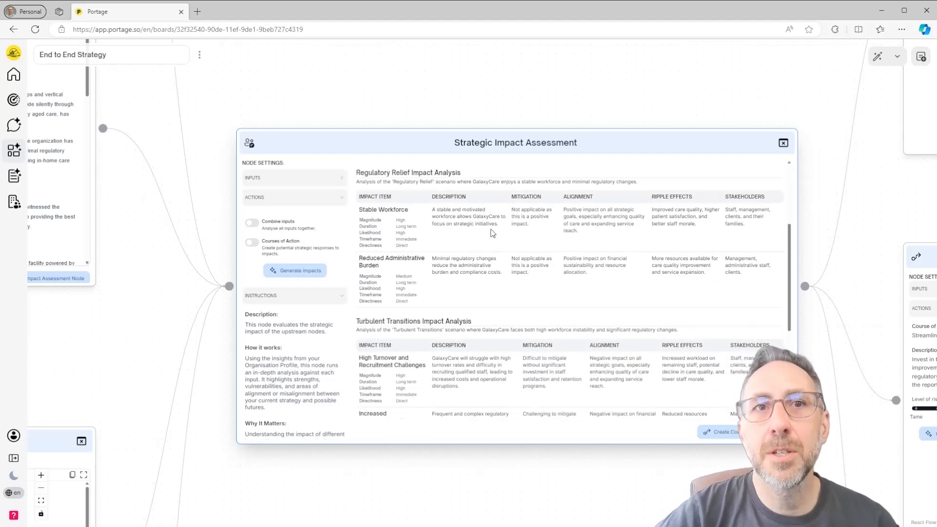
pyautogui.scroll(-2, 492, 233)
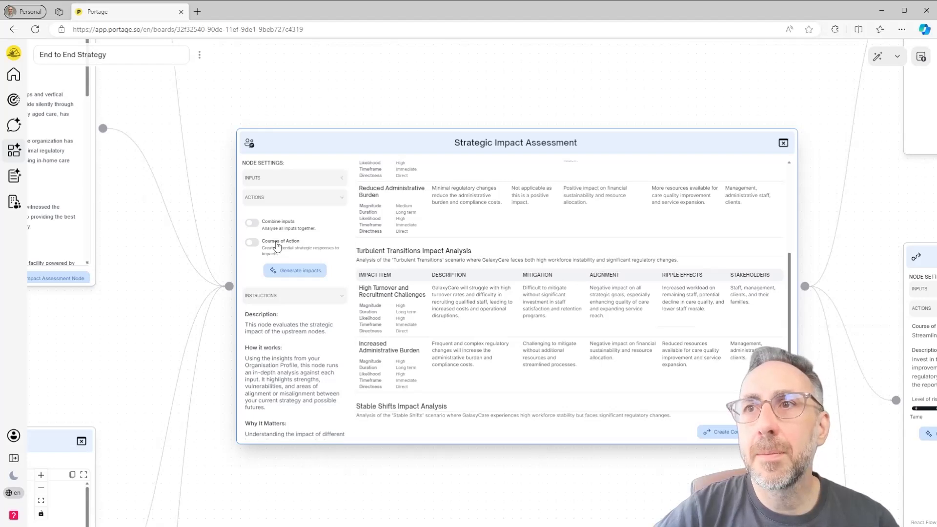
# - Enable Courses of Action in the Strategic Impact Assessment node and review the potential courses of action for each scenario
pyautogui.click(276, 245)
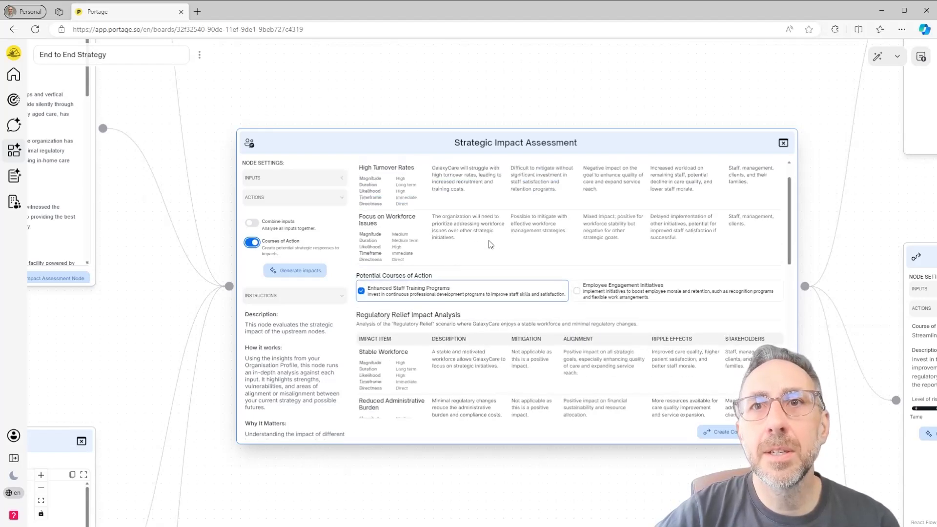
pyautogui.scroll(1, 490, 244)
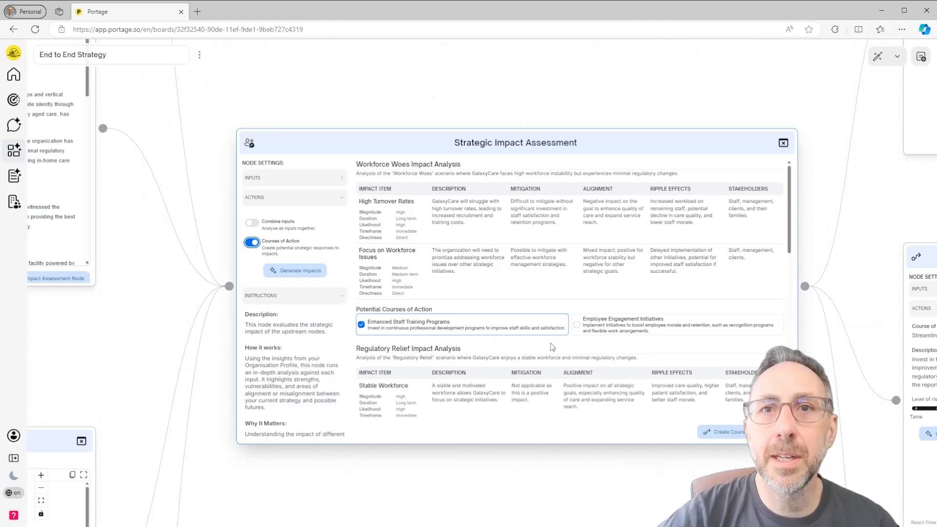
pyautogui.scroll(-3, 551, 340)
pyautogui.scroll(-5, 552, 334)
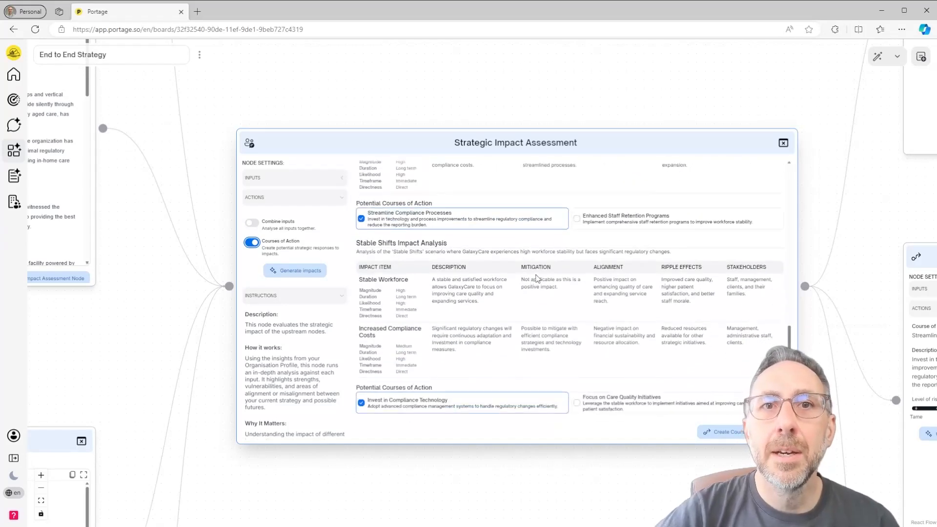
# - Read the objectives, steps, risks, required resources and assumptions in the Enhanced Staff Training Programs course of action
pyautogui.moveTo(873, 303); pyautogui.dragTo(670, 335)
pyautogui.moveTo(817, 217); pyautogui.dragTo(404, 427)
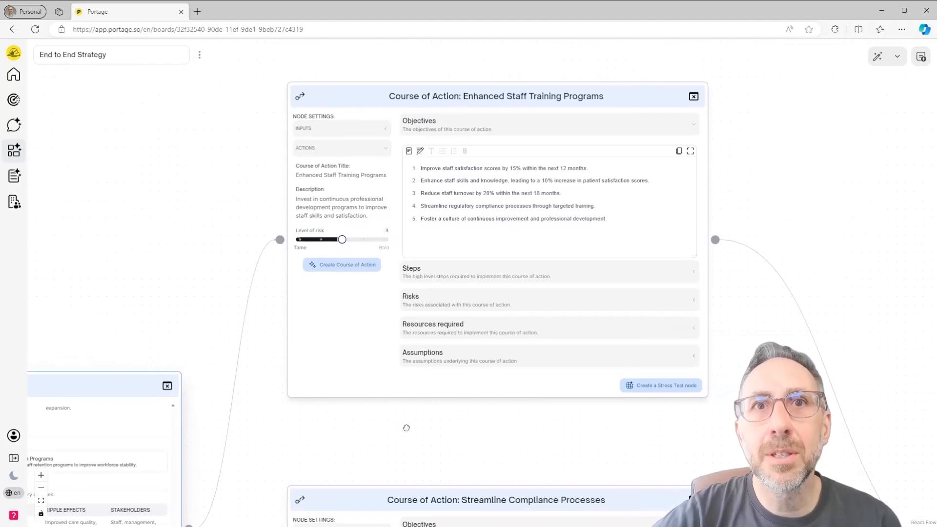
pyautogui.scroll(2, 460, 409)
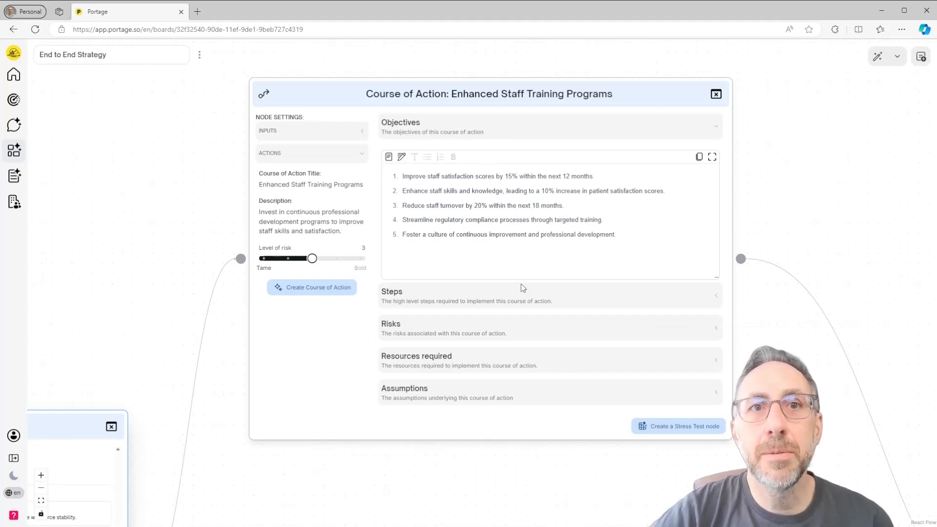
pyautogui.click(542, 302)
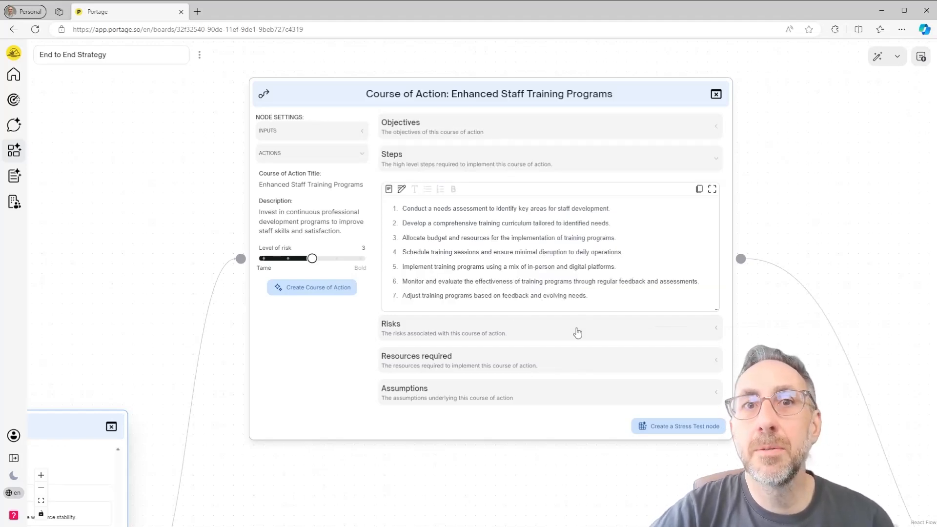
pyautogui.click(577, 332)
pyautogui.click(580, 360)
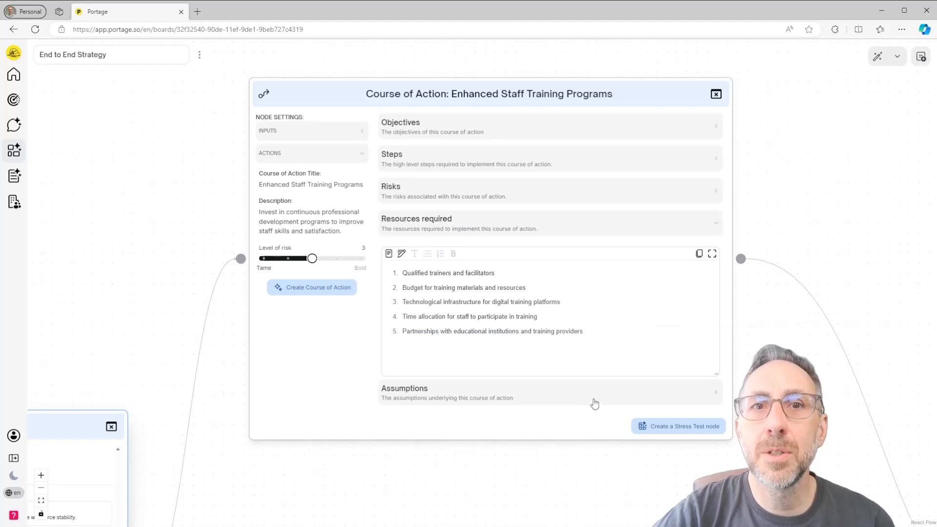
pyautogui.click(594, 403)
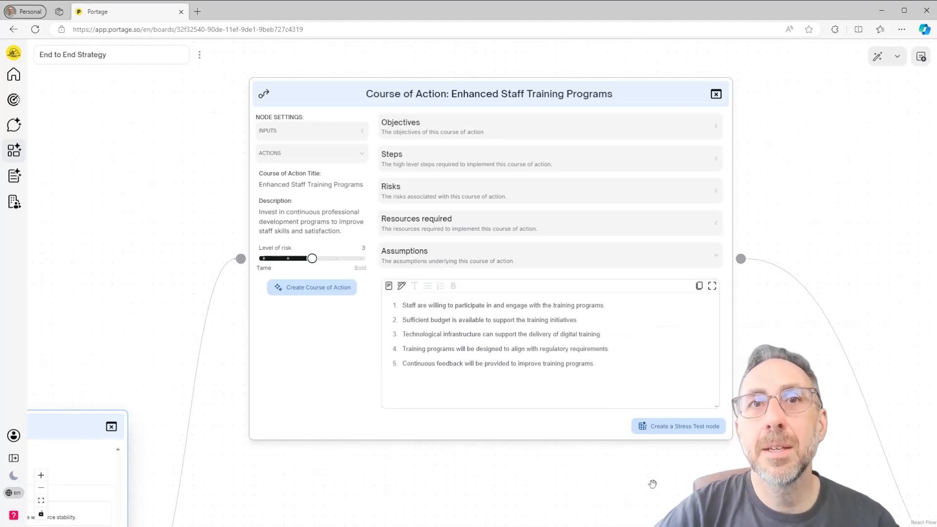
# - Look over the Streamline Compliance Processes and Invest in Compliance Technology course of action nodes and how they connect to the Stress Test
pyautogui.moveTo(653, 483); pyautogui.dragTo(623, 464)
pyautogui.scroll(-3, 556, 474)
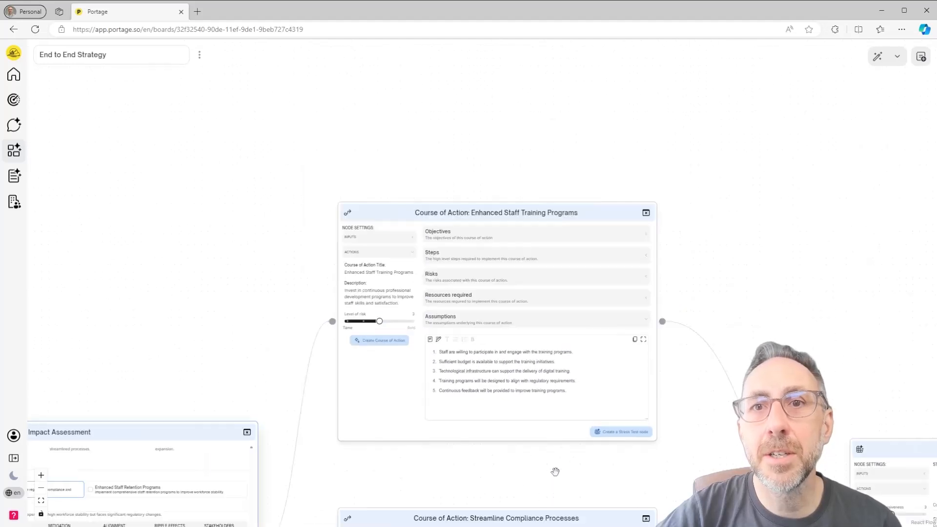
pyautogui.moveTo(556, 475); pyautogui.dragTo(495, 156)
pyautogui.scroll(-3, 632, 424)
pyautogui.moveTo(631, 424); pyautogui.dragTo(561, 323)
pyautogui.scroll(-1, 623, 274)
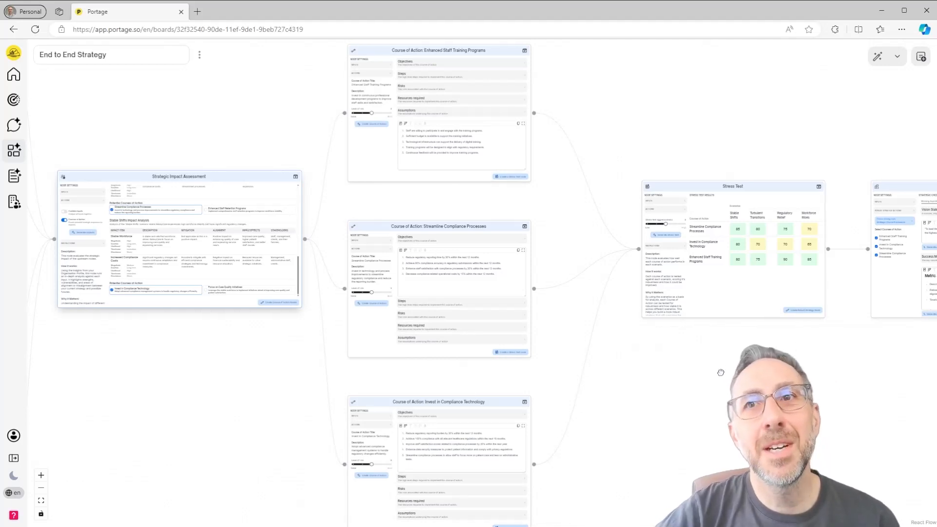
# - In the Stress Test results, view the analyses of Streamline Compliance Processes under Stable Shifts and Invest in Compliance Technology under Workforce Woes
pyautogui.moveTo(717, 375); pyautogui.dragTo(507, 450)
pyautogui.scroll(4, 569, 376)
pyautogui.scroll(1, 507, 449)
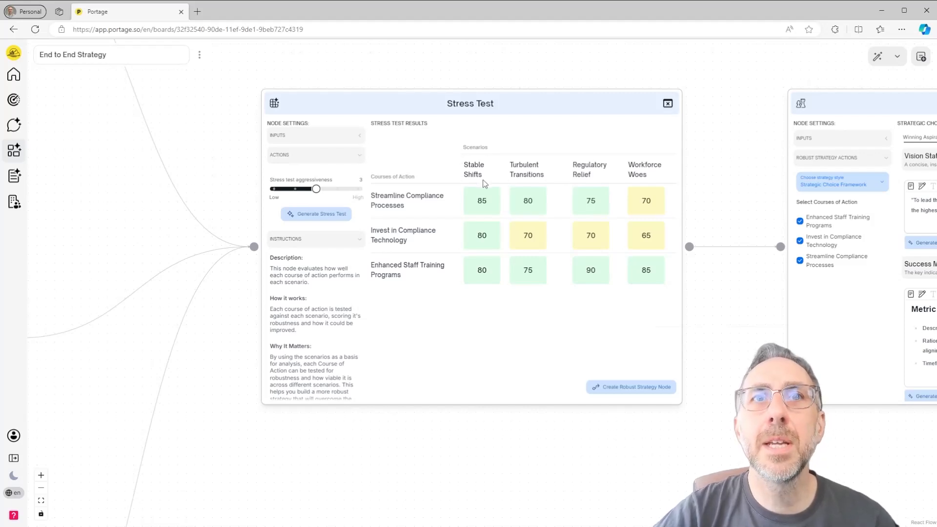
pyautogui.click(483, 207)
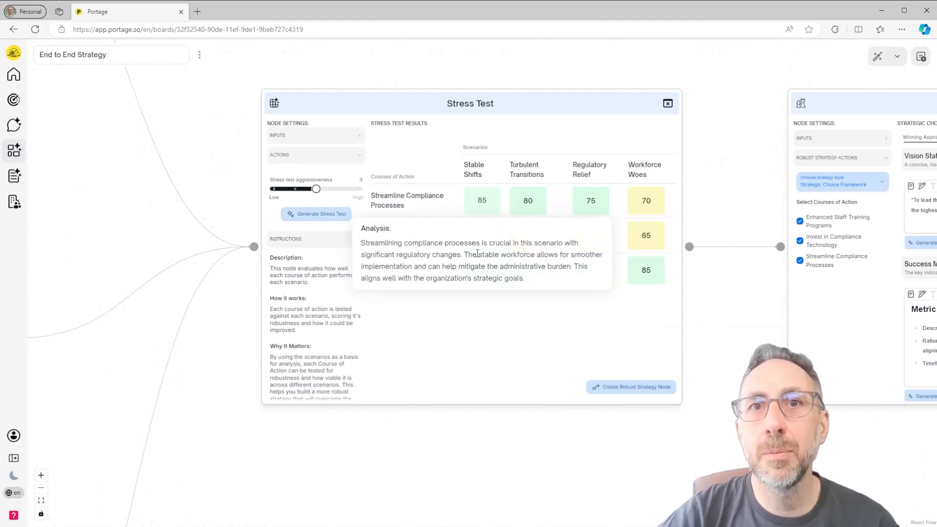
pyautogui.click(538, 333)
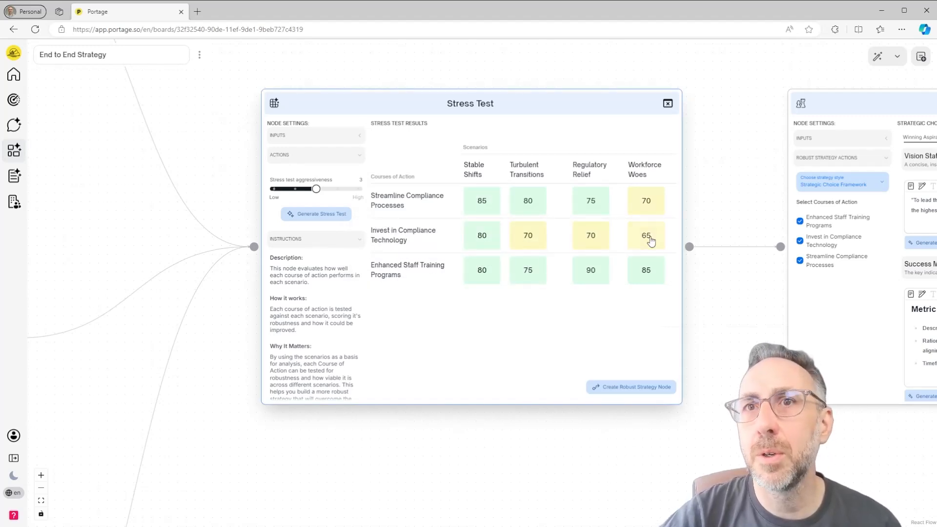
pyautogui.click(650, 239)
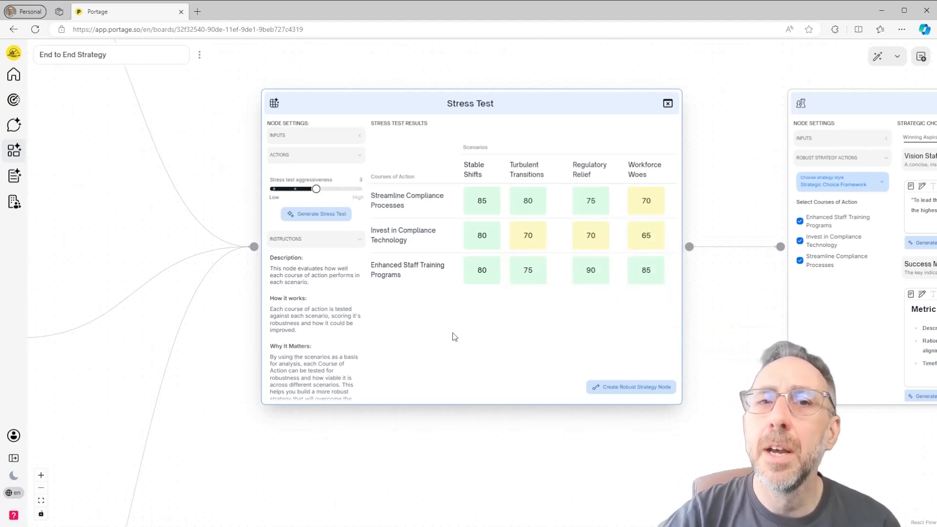
# - Check the objectives, steps and required resources in the Invest in Compliance Technology course of action
pyautogui.moveTo(372, 458); pyautogui.dragTo(567, 411)
pyautogui.scroll(-1, 494, 401)
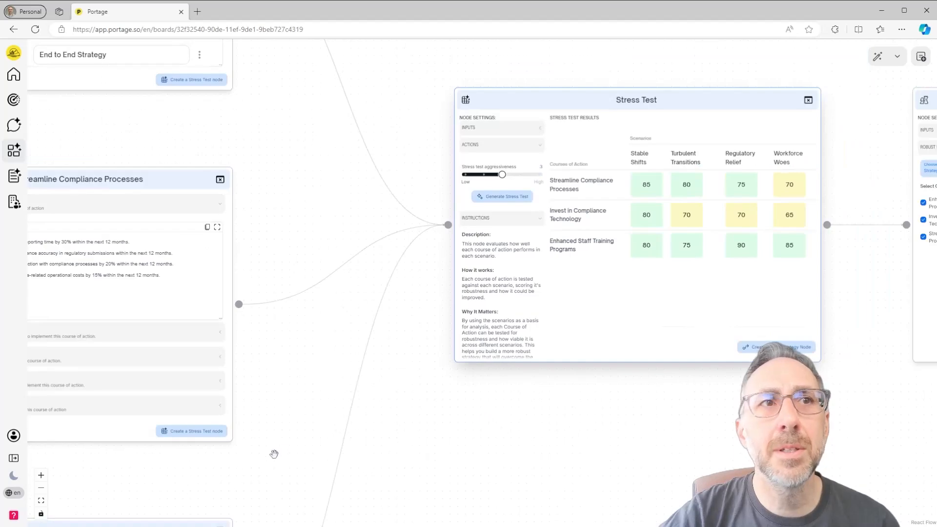
pyautogui.moveTo(273, 454); pyautogui.dragTo(556, 144)
pyautogui.moveTo(597, 402); pyautogui.dragTo(702, 340)
pyautogui.scroll(1, 448, 453)
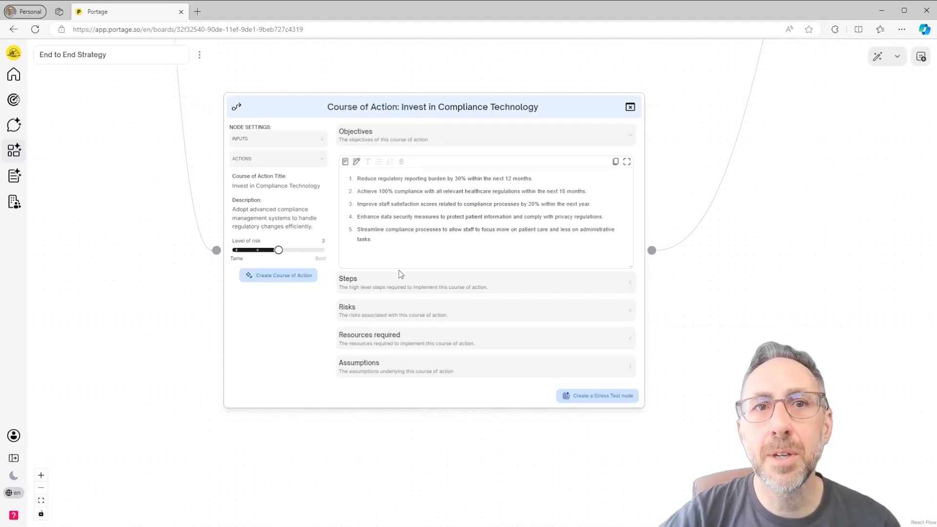
pyautogui.click(409, 288)
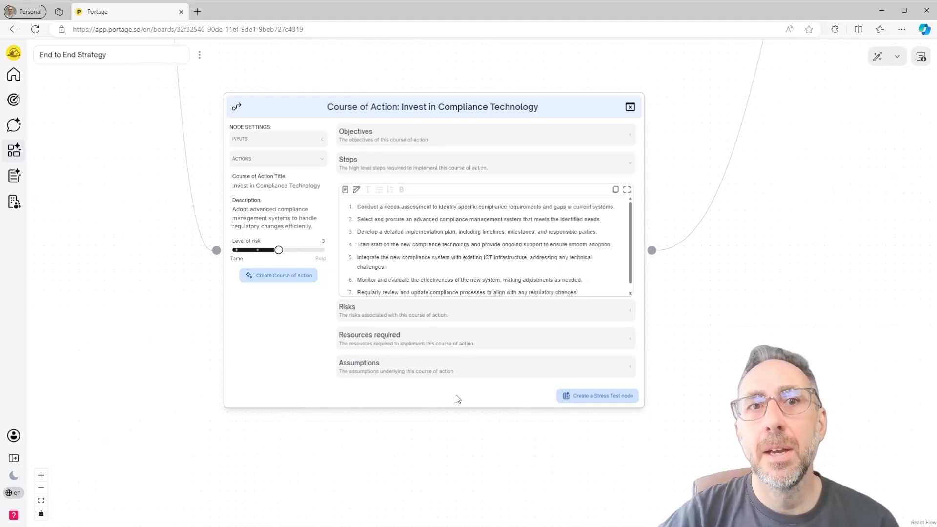
pyautogui.click(462, 342)
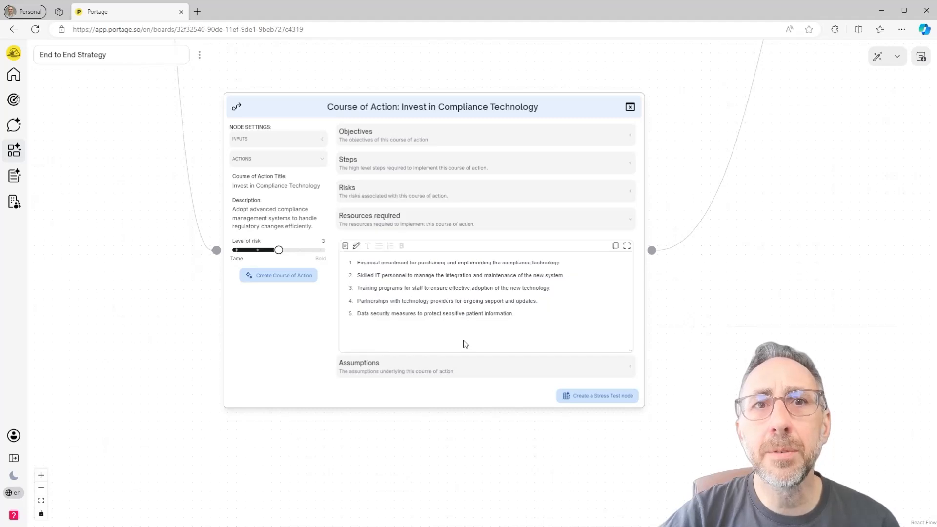
# - Return to the Stress Test node and compare the courses of action's scores across the four scenarios
pyautogui.moveTo(875, 168); pyautogui.dragTo(615, 309)
pyautogui.scroll(-3, 677, 247)
pyautogui.moveTo(760, 240); pyautogui.dragTo(589, 362)
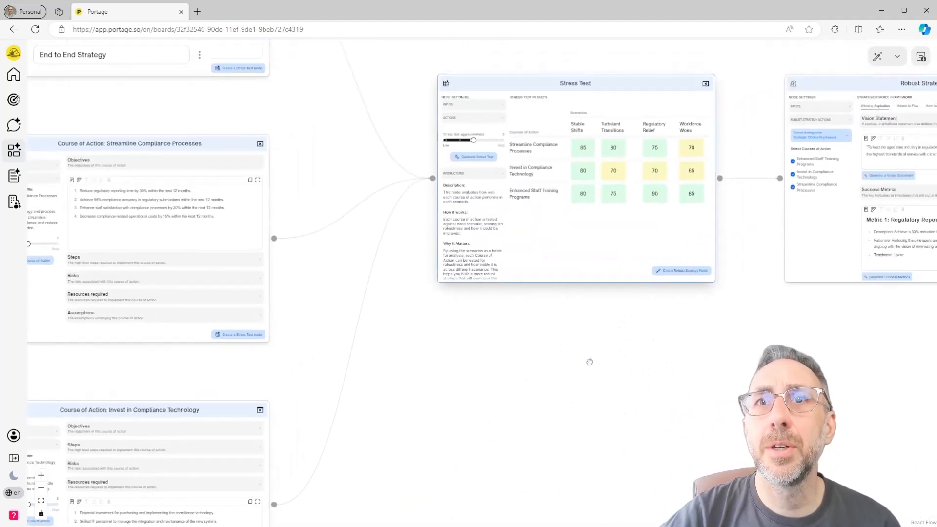
pyautogui.moveTo(624, 333); pyautogui.dragTo(564, 407)
pyautogui.scroll(4, 563, 408)
pyautogui.moveTo(607, 333); pyautogui.dragTo(503, 421)
pyautogui.moveTo(584, 211)
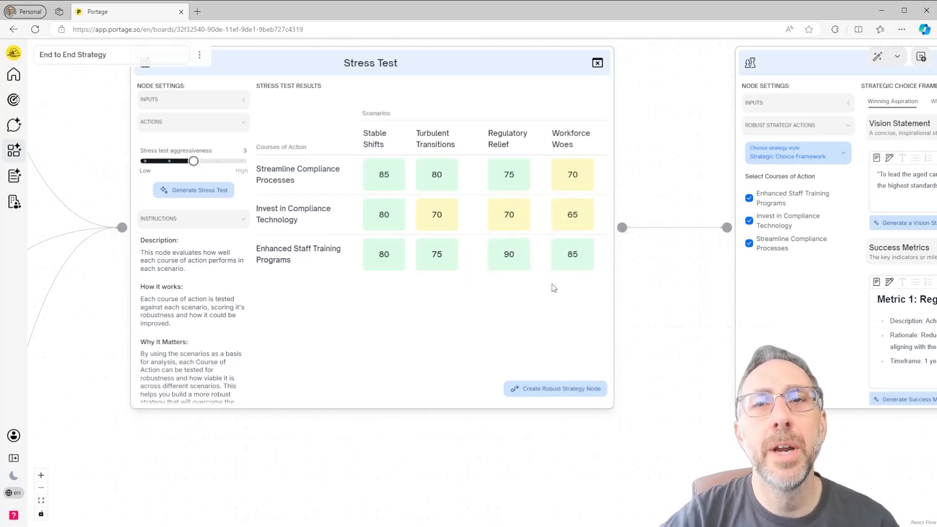
pyautogui.moveTo(322, 446); pyautogui.dragTo(412, 456)
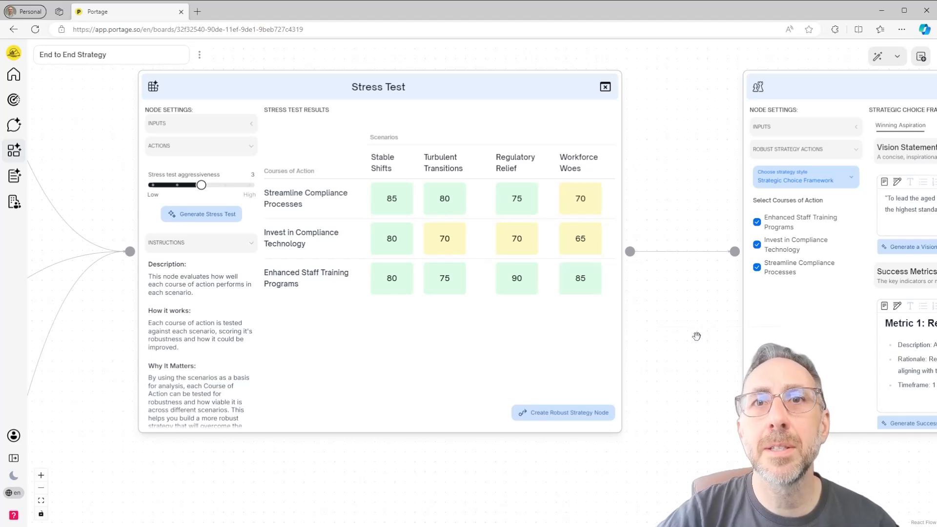
# - Go to the Robust Strategy node and review the Winning Aspiration's vision statement and success metrics
pyautogui.moveTo(696, 336); pyautogui.dragTo(235, 346)
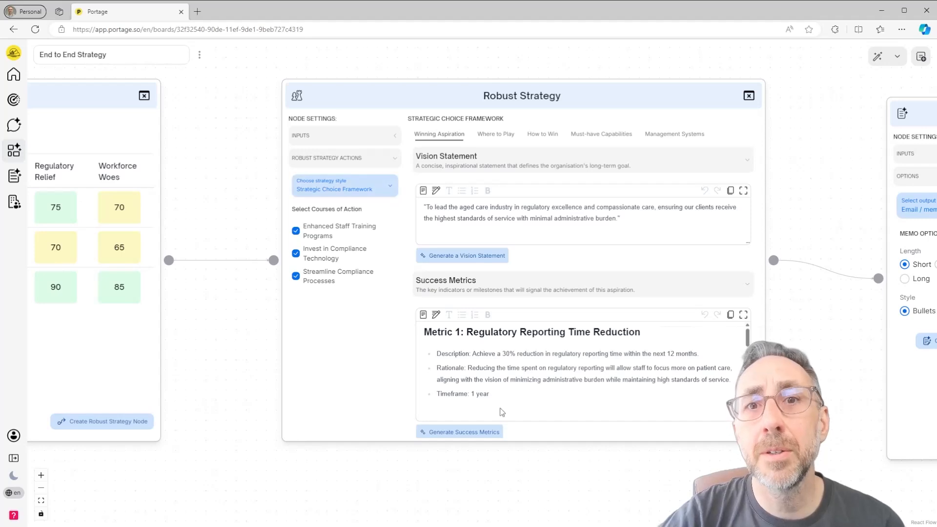
pyautogui.moveTo(538, 472); pyautogui.dragTo(522, 481)
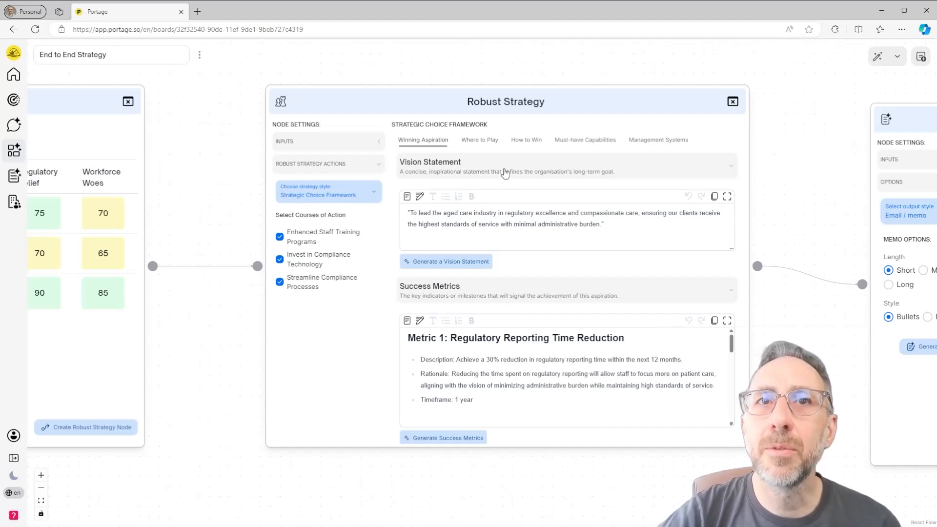
pyautogui.scroll(-5, 502, 342)
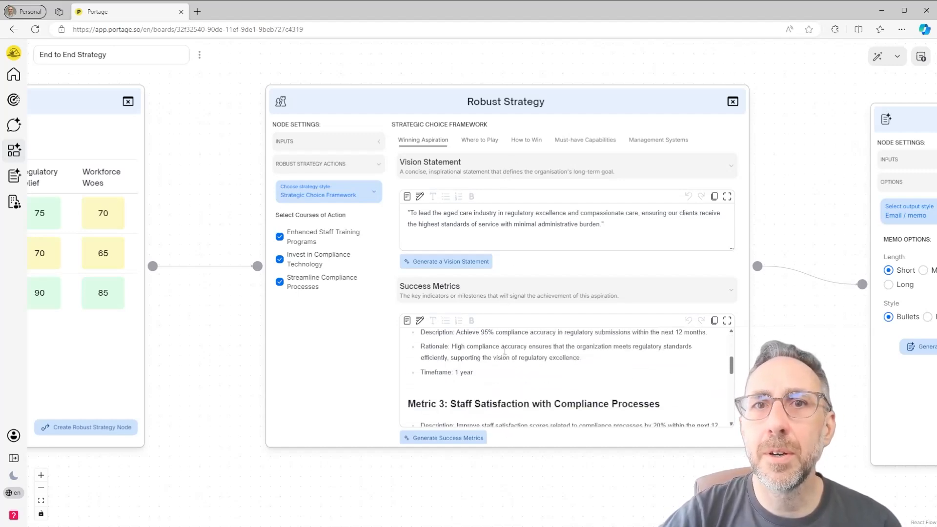
pyautogui.scroll(-3, 504, 351)
pyautogui.scroll(10, 505, 356)
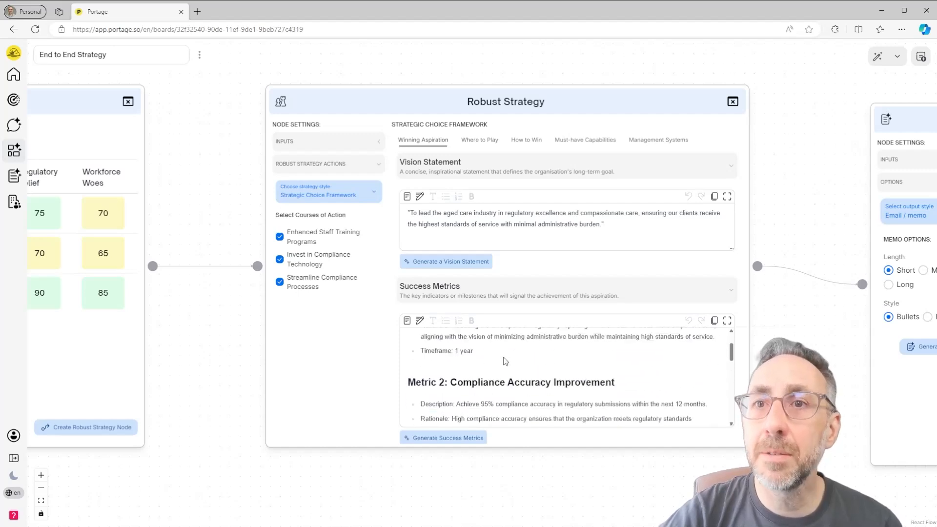
# - Examine the Where to Play section of the Robust Strategy, covering Market Segment Selection and Market Segment Justification
pyautogui.click(490, 141)
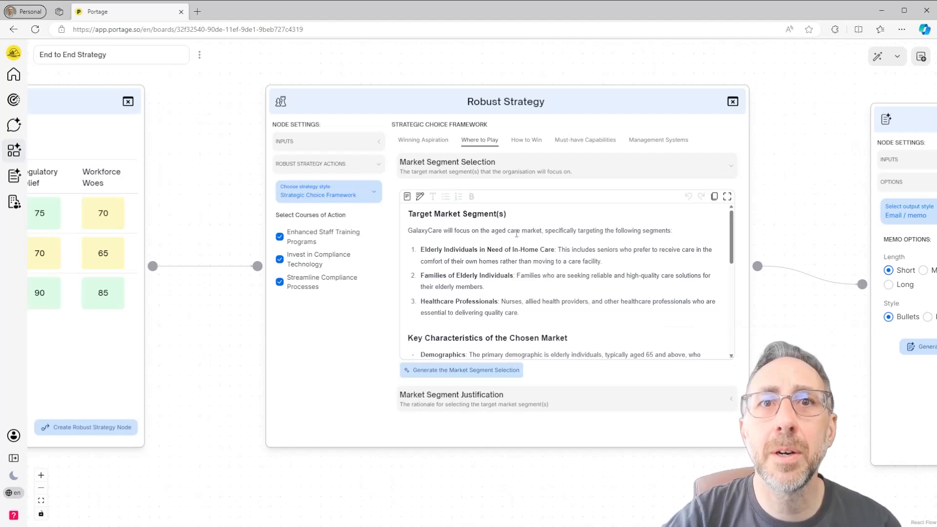
pyautogui.scroll(-2, 517, 235)
pyautogui.scroll(2, 516, 234)
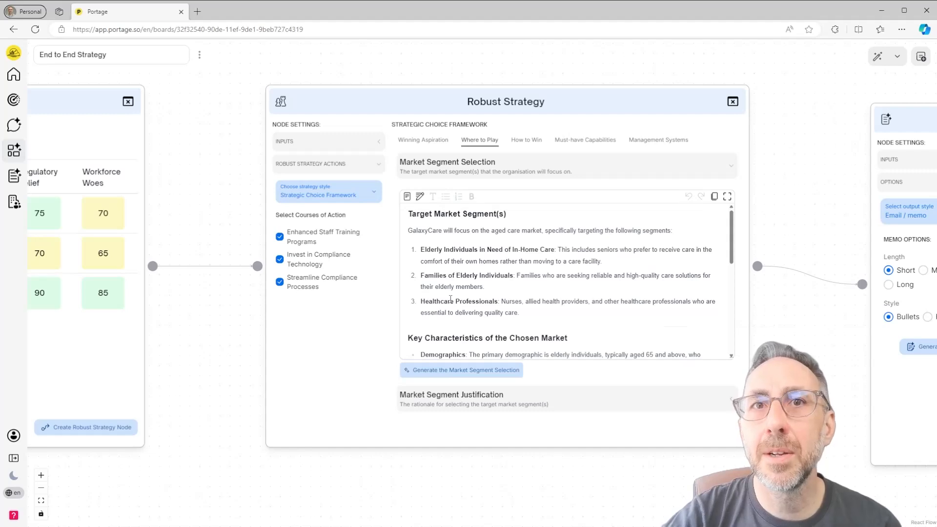
pyautogui.scroll(-5, 477, 296)
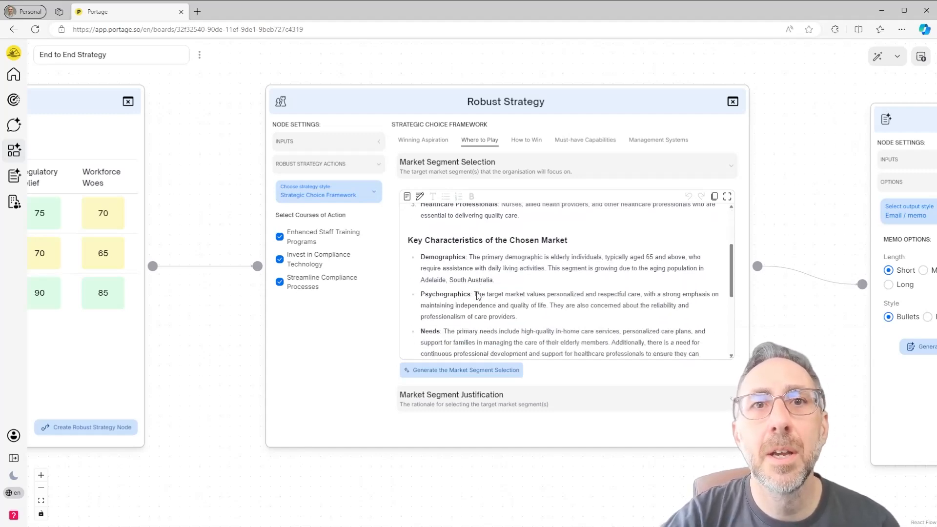
pyautogui.scroll(-1, 477, 296)
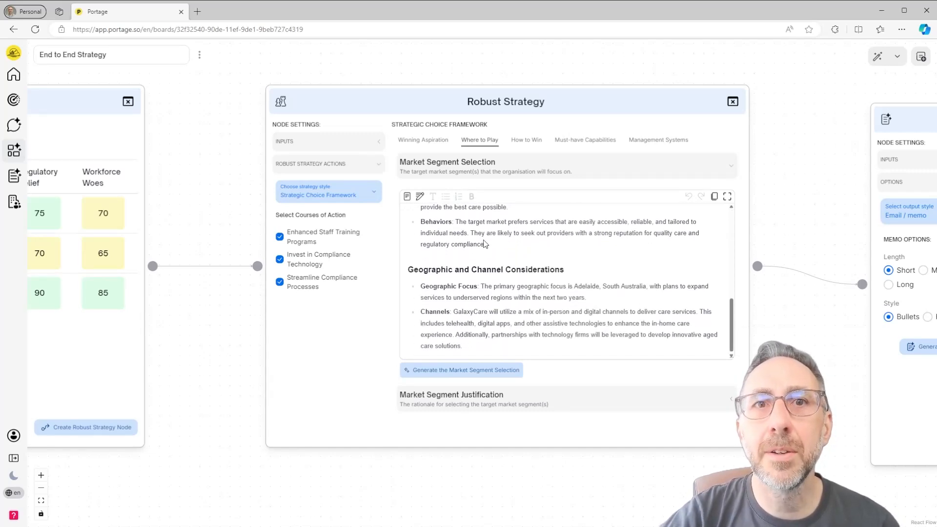
pyautogui.click(517, 401)
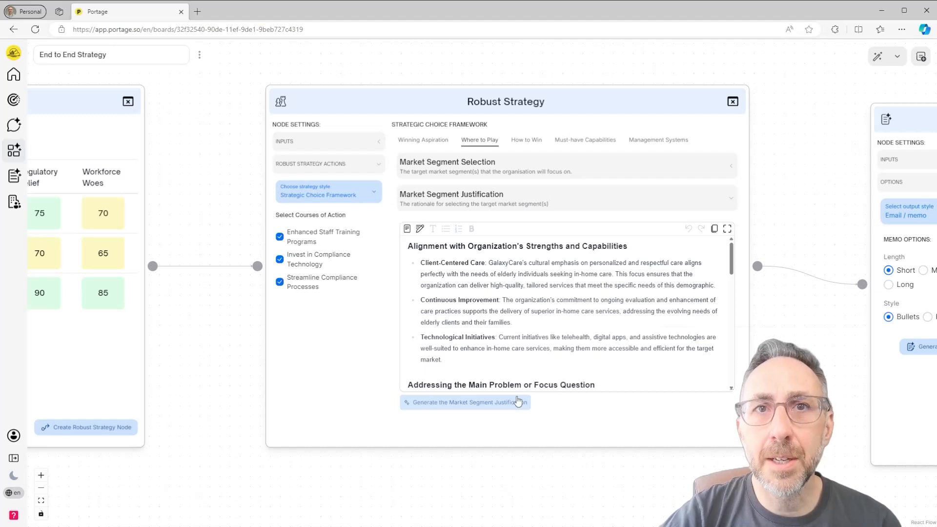
pyautogui.scroll(-5, 505, 273)
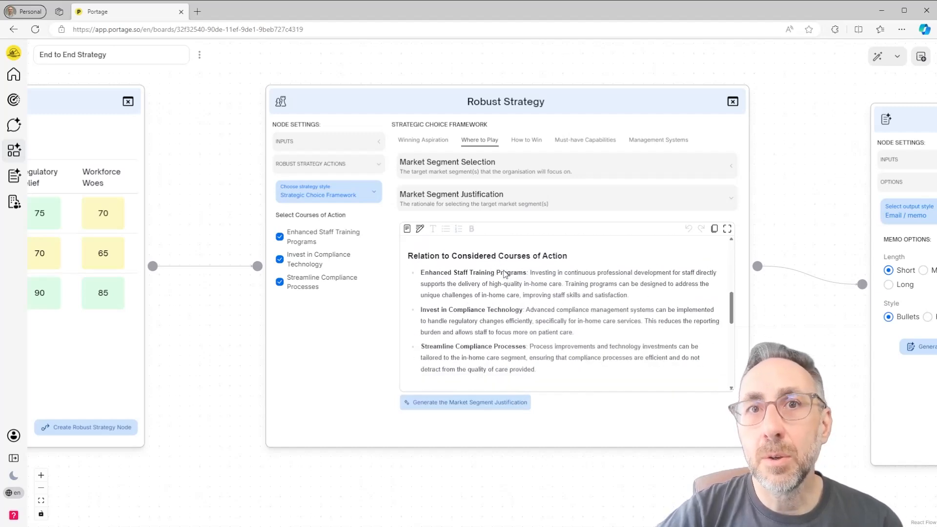
pyautogui.scroll(5, 505, 273)
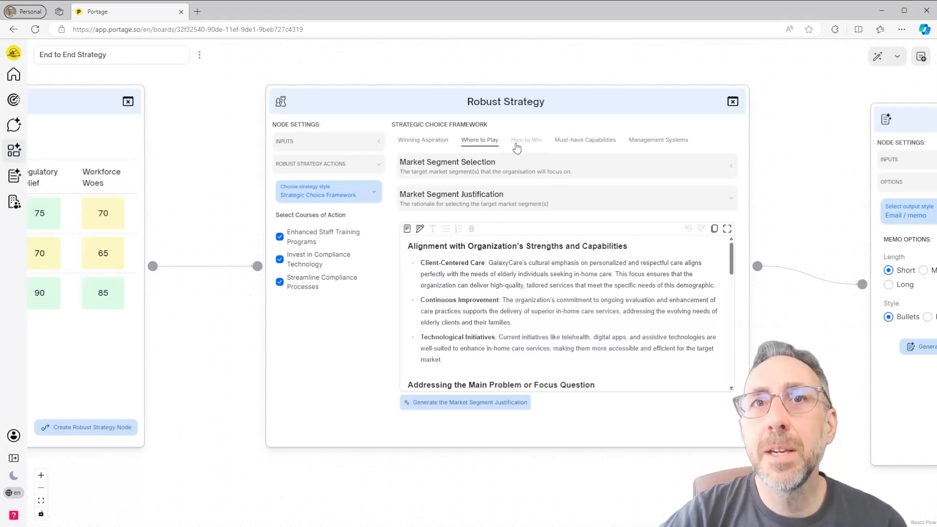
# - Review the How to Win section of the Robust Strategy, covering Competitive Advantage and Differentiation Strategy
pyautogui.click(523, 146)
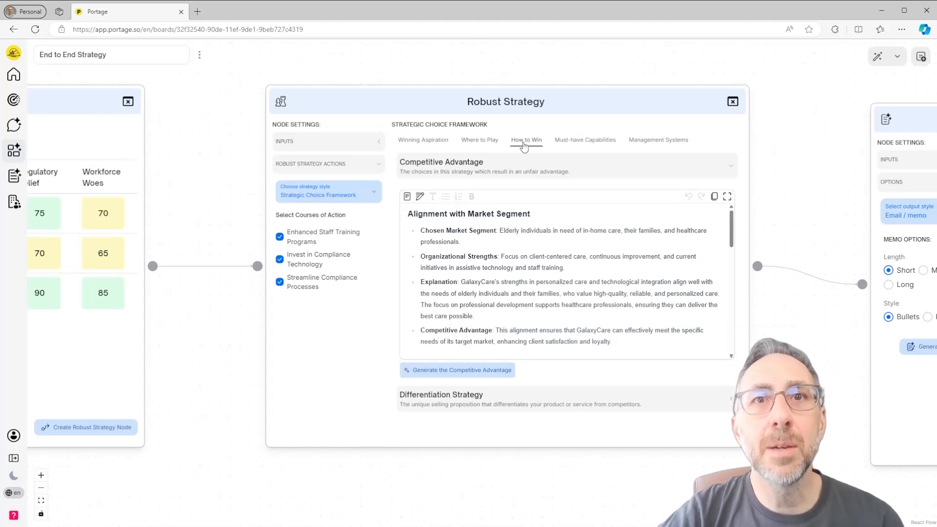
pyautogui.scroll(-3, 503, 247)
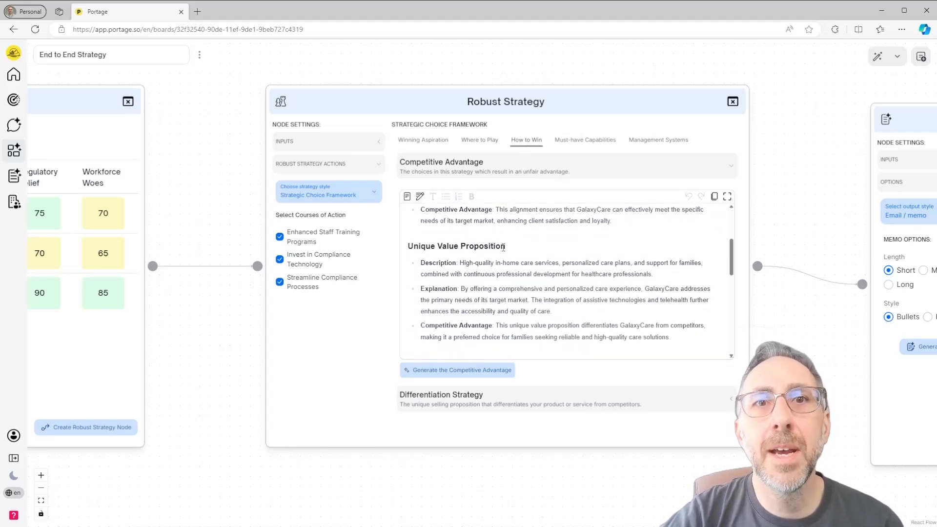
pyautogui.scroll(-8, 503, 247)
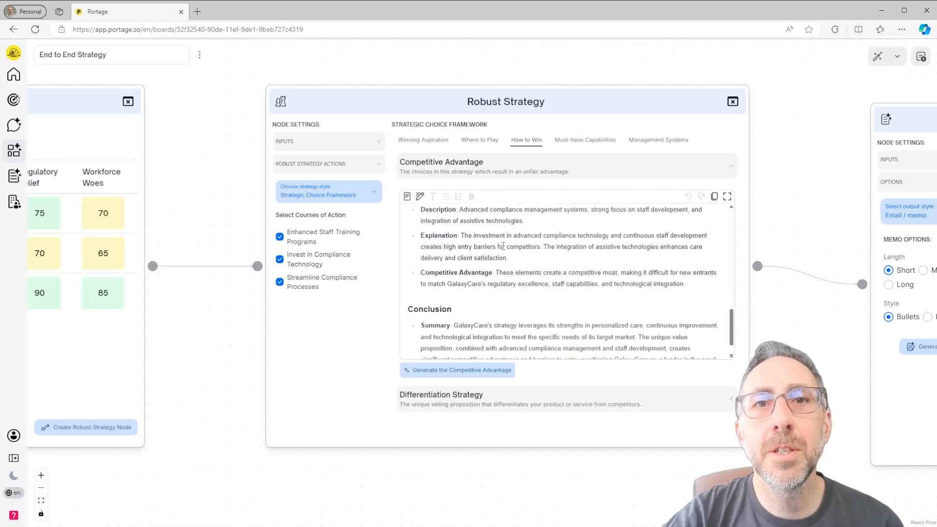
pyautogui.click(515, 402)
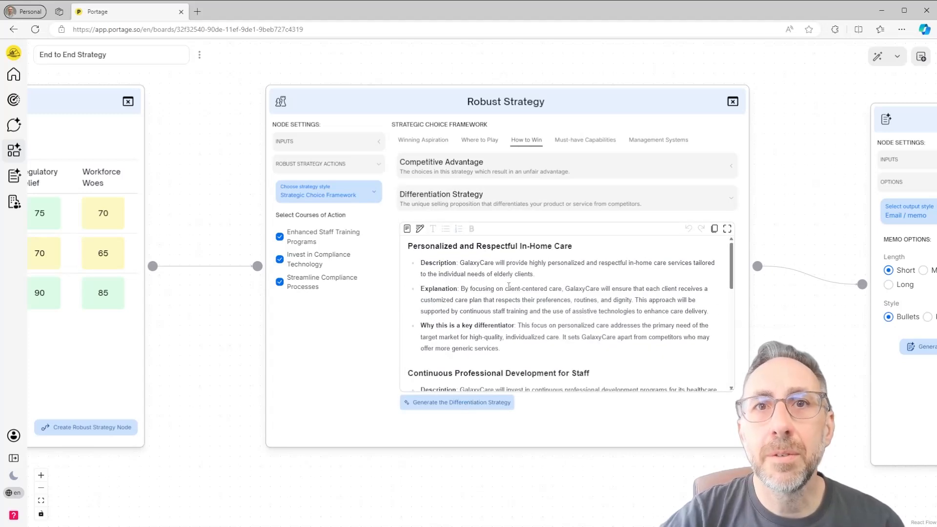
pyautogui.scroll(-10, 509, 286)
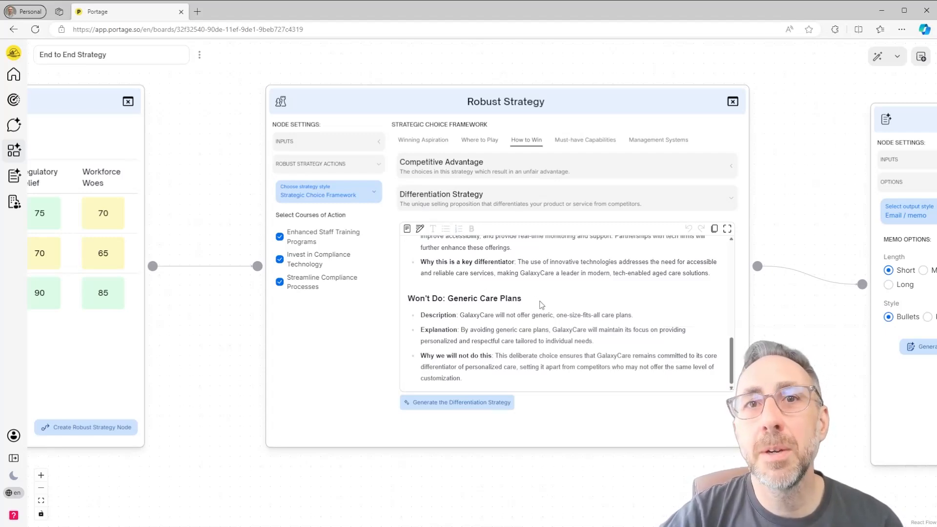
# - Read through the Must-have Capabilities of the Robust Strategy, covering Key Capabilities Required and the Capability Gaps initiatives
pyautogui.click(570, 141)
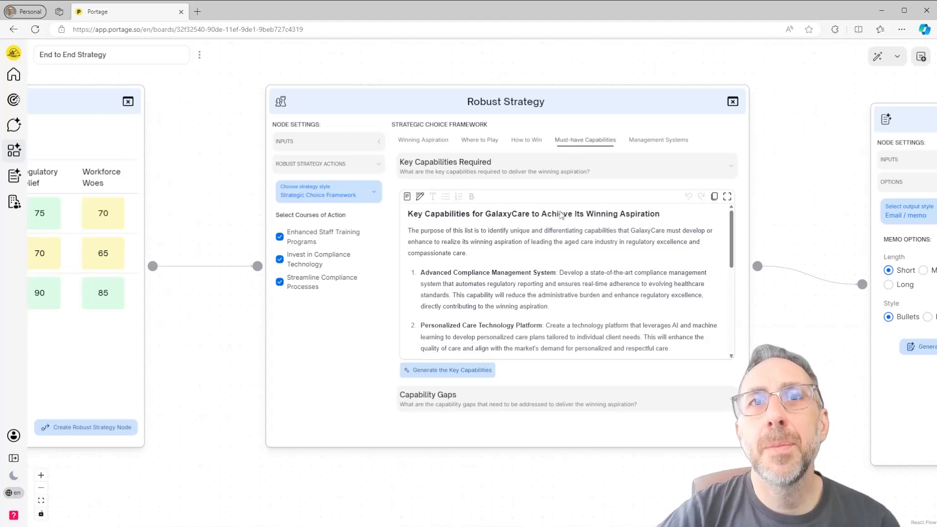
pyautogui.scroll(-5, 551, 228)
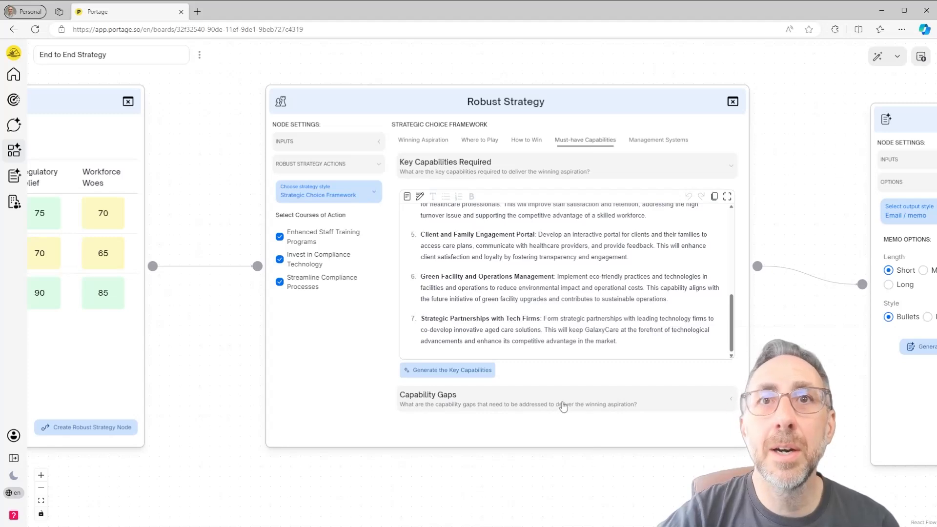
pyautogui.click(535, 405)
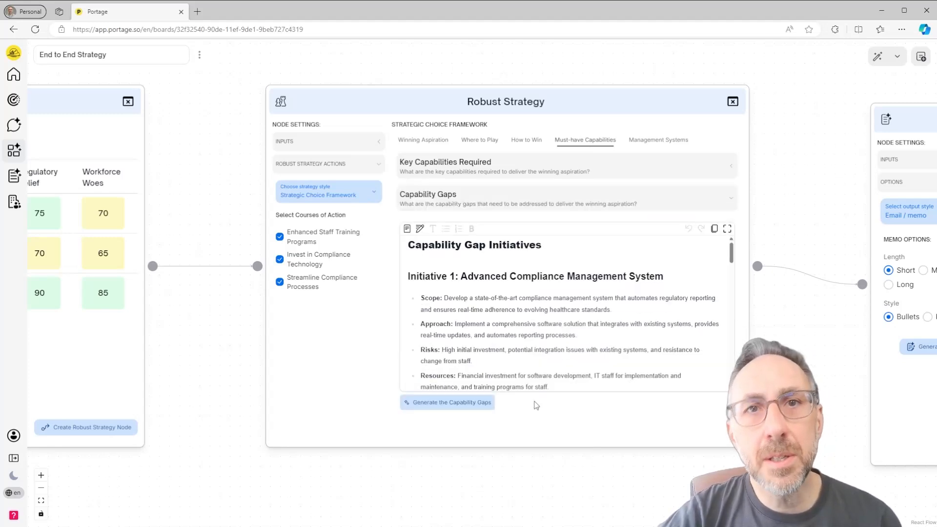
pyautogui.scroll(-5, 567, 294)
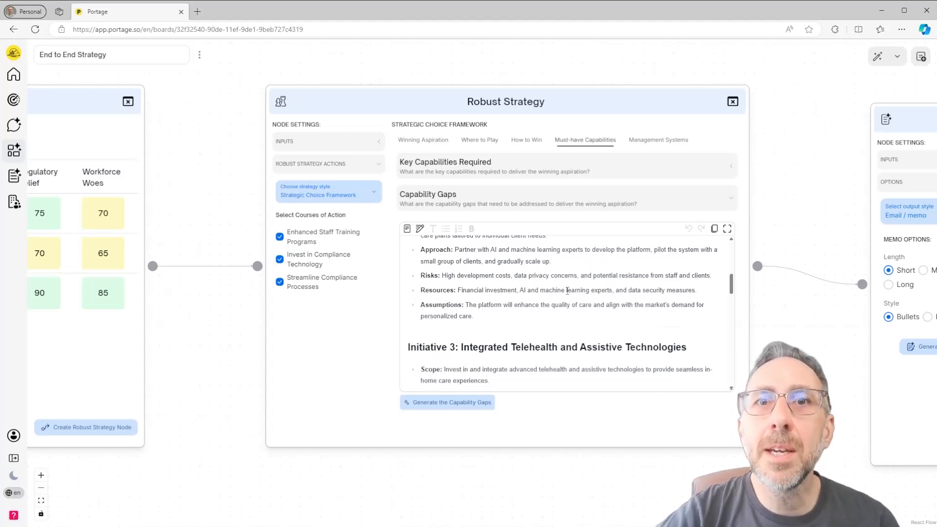
pyautogui.scroll(-5, 568, 292)
pyautogui.scroll(7, 567, 291)
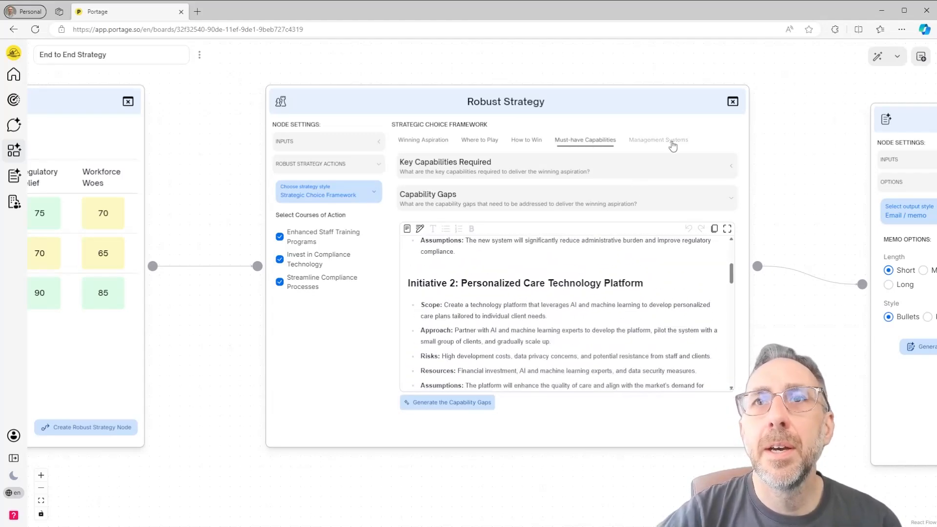
# - View the Management Systems section's Processes & Systems for Implementation, Performance Metrics and Risk Management
pyautogui.click(672, 142)
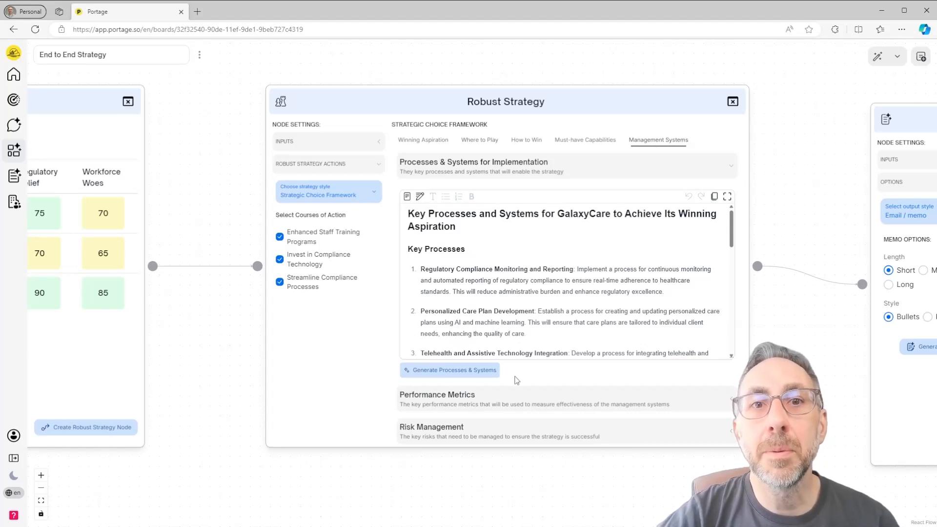
pyautogui.click(535, 407)
pyautogui.click(531, 431)
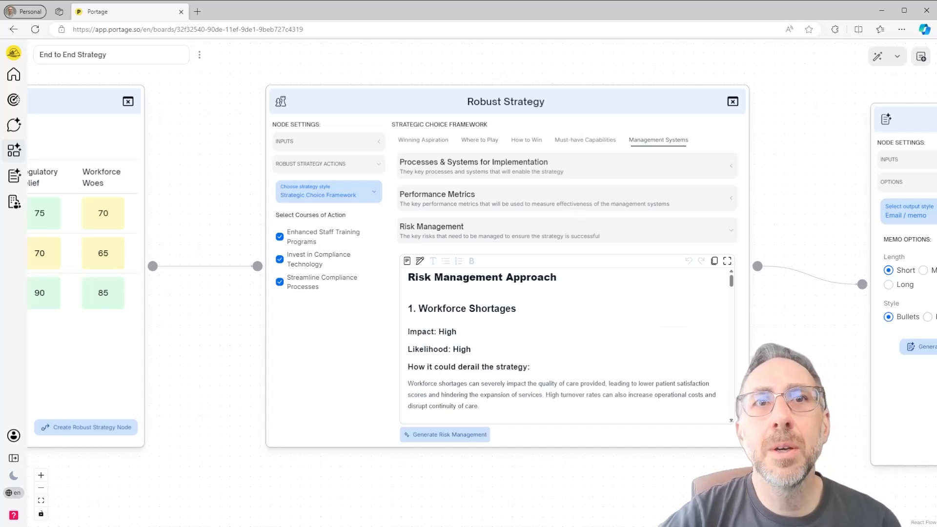
# - Go to the Generate Content node and read the executive memo through to its Conclusion and Next Steps
pyautogui.moveTo(820, 383); pyautogui.dragTo(230, 367)
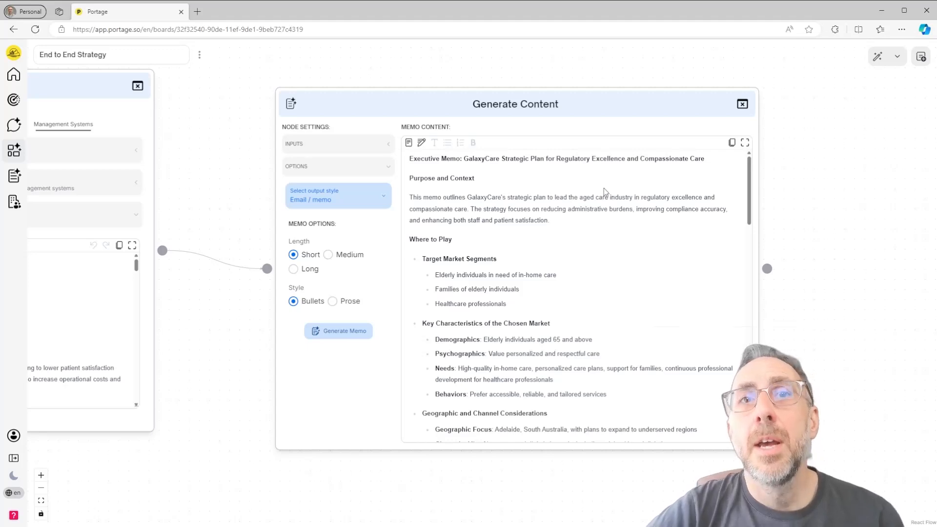
pyautogui.scroll(-5, 555, 190)
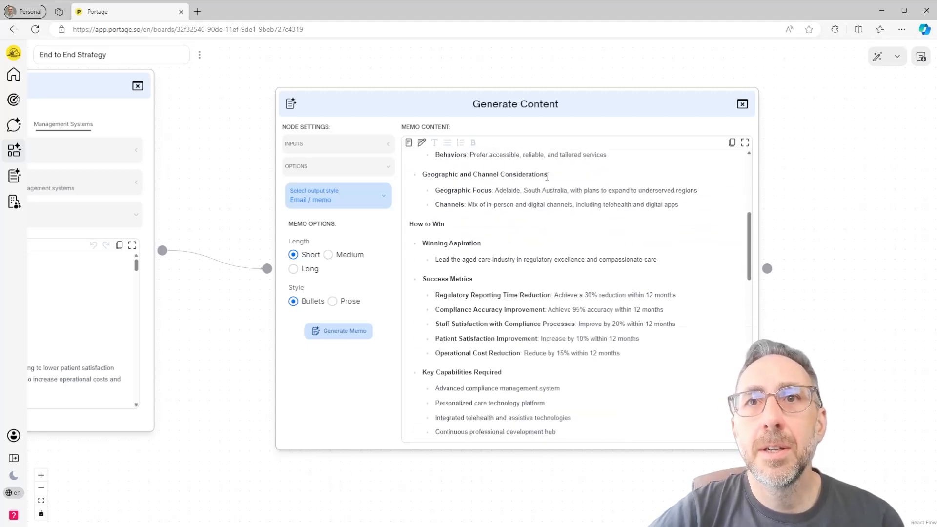
pyautogui.scroll(-6, 551, 180)
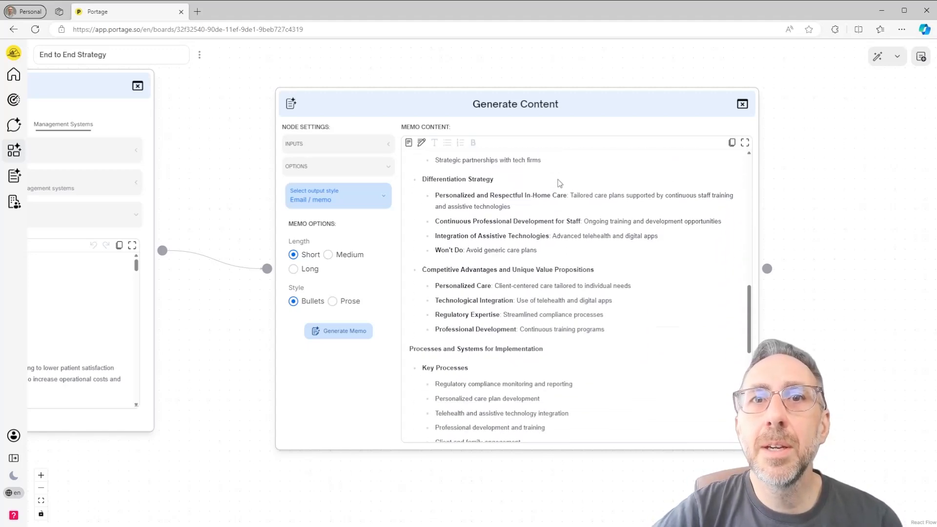
pyautogui.scroll(-7, 560, 183)
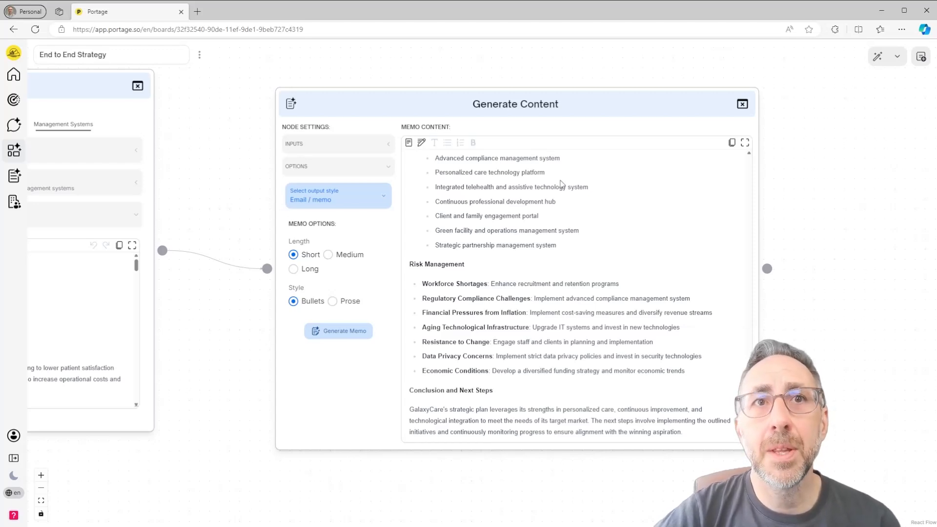
# - Return past the Robust Strategy node and fit the whole End to End Strategy board in view
pyautogui.moveTo(218, 324); pyautogui.dragTo(598, 326)
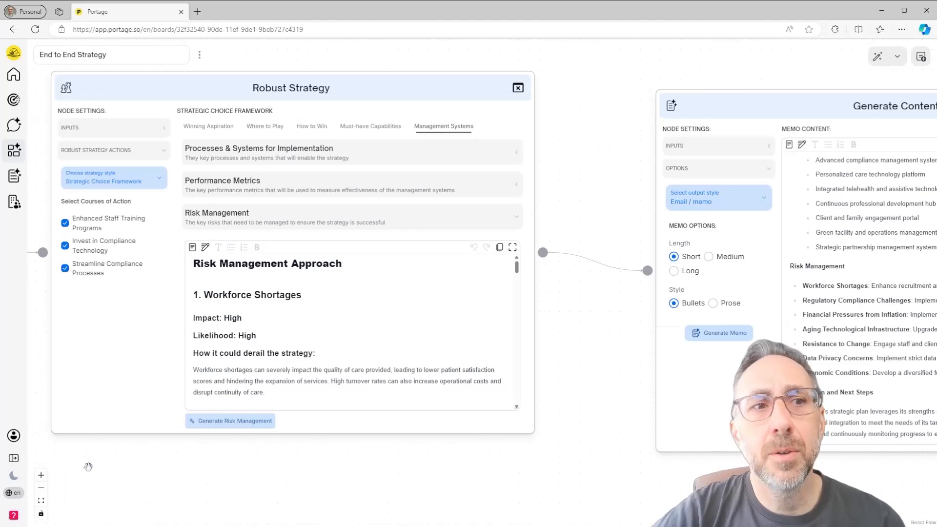
pyautogui.click(42, 502)
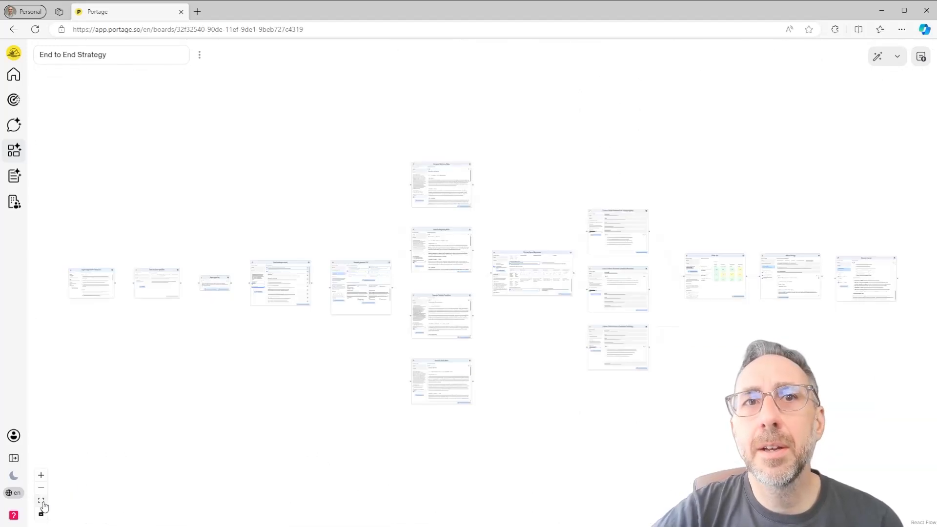